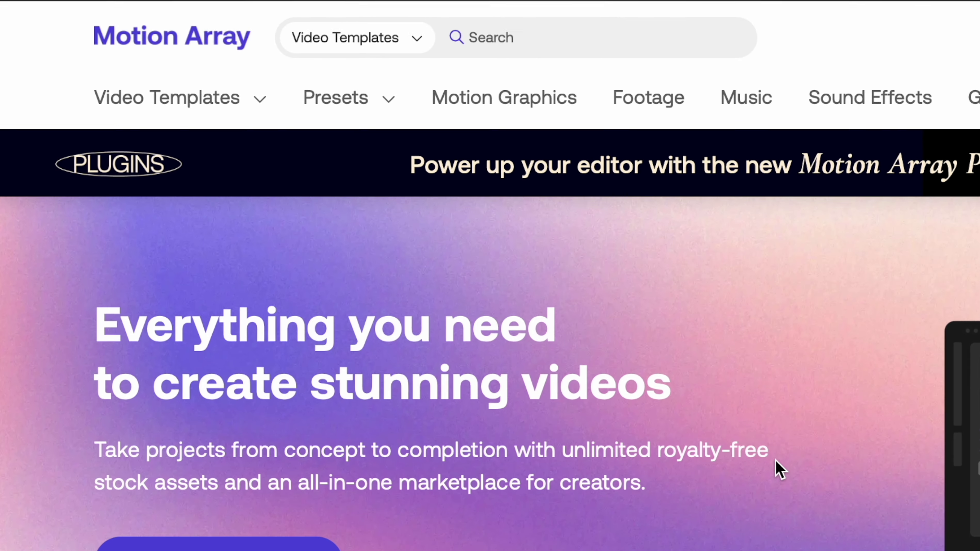
Open Motion Array's DaVinci Resolve templates and scroll down through the template grid and filters.
left_click(252, 414)
scroll(278, 288, "down", 5)
scroll(278, 287, "down", 2)
scroll(278, 287, "down", 1)
scroll(279, 288, "down", 2)
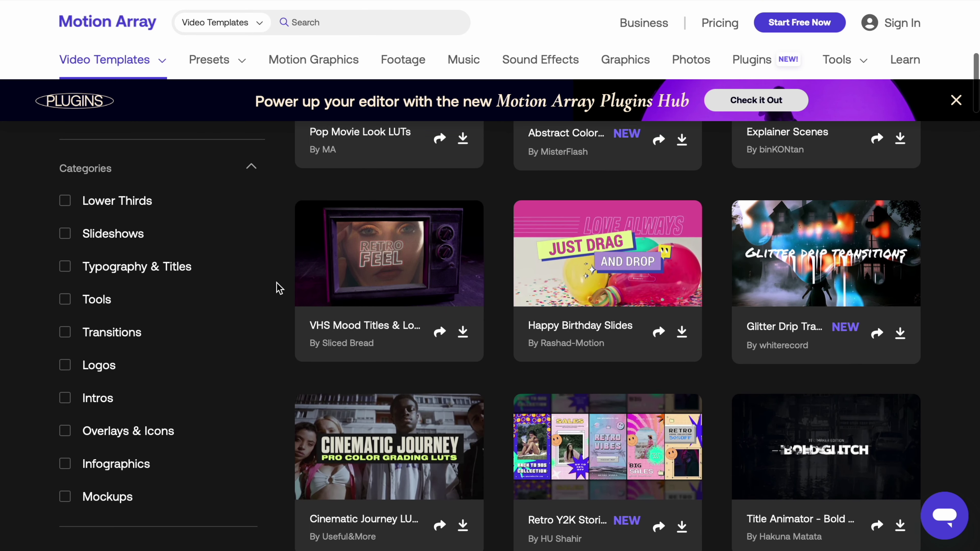
scroll(279, 288, "down", 1)
scroll(279, 288, "down", 2)
scroll(278, 287, "down", 2)
scroll(431, 251, "down", 6)
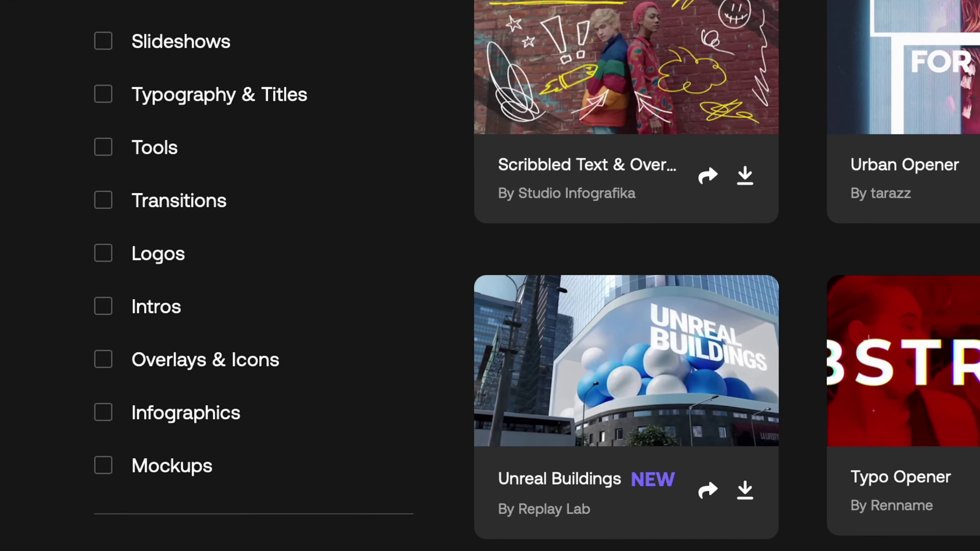
scroll(202, 409, "down", 5)
scroll(203, 409, "down", 5)
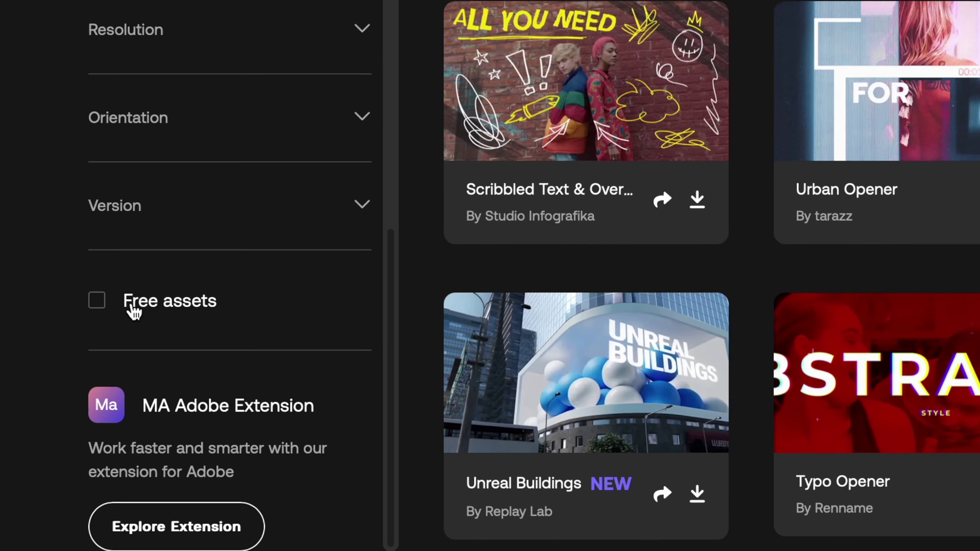
Filter the catalogue to free assets and open the Box Titles template page.
left_click(87, 384)
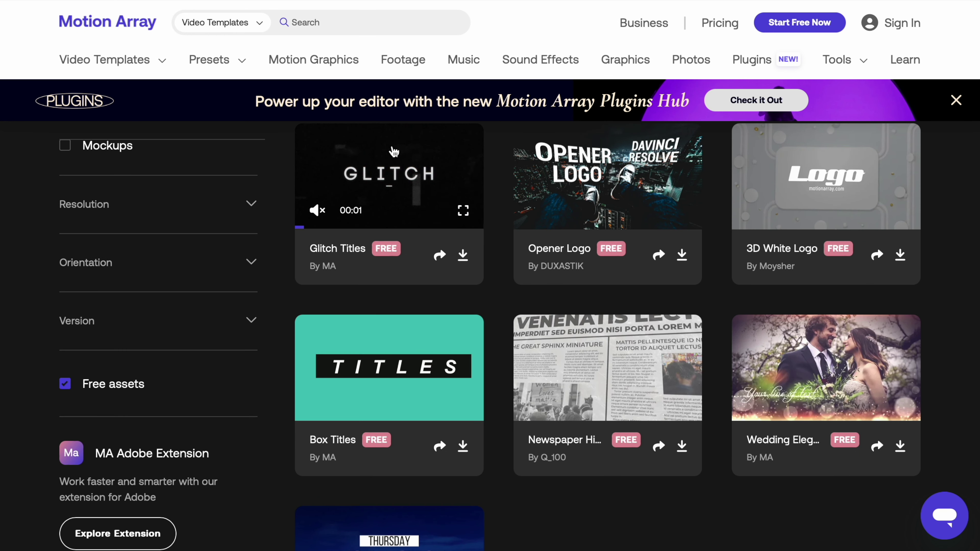
mouse_move(588, 190)
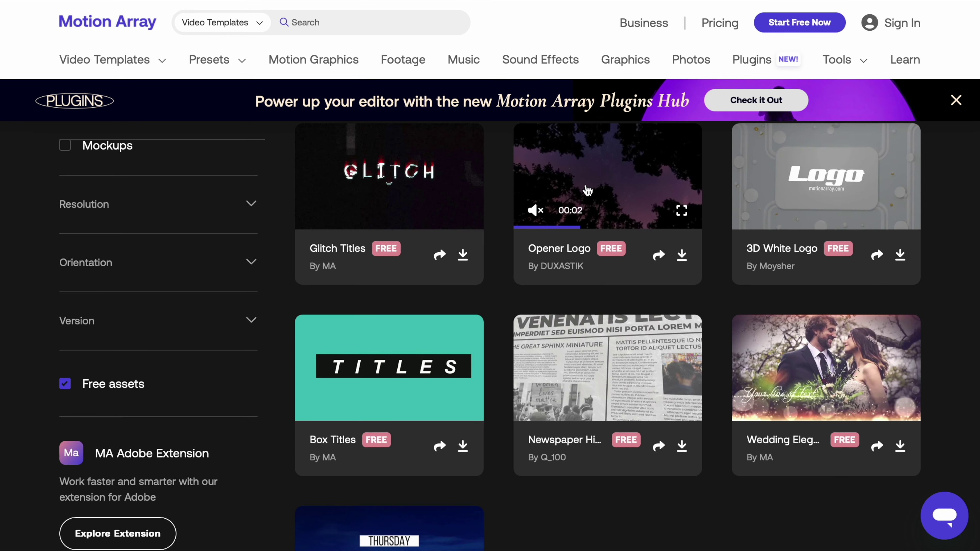
mouse_move(412, 378)
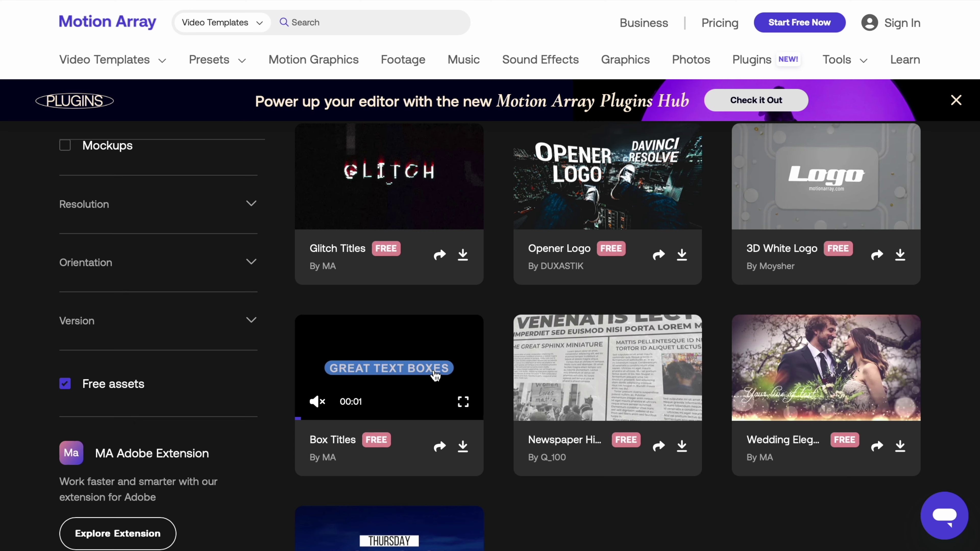
left_click(435, 374)
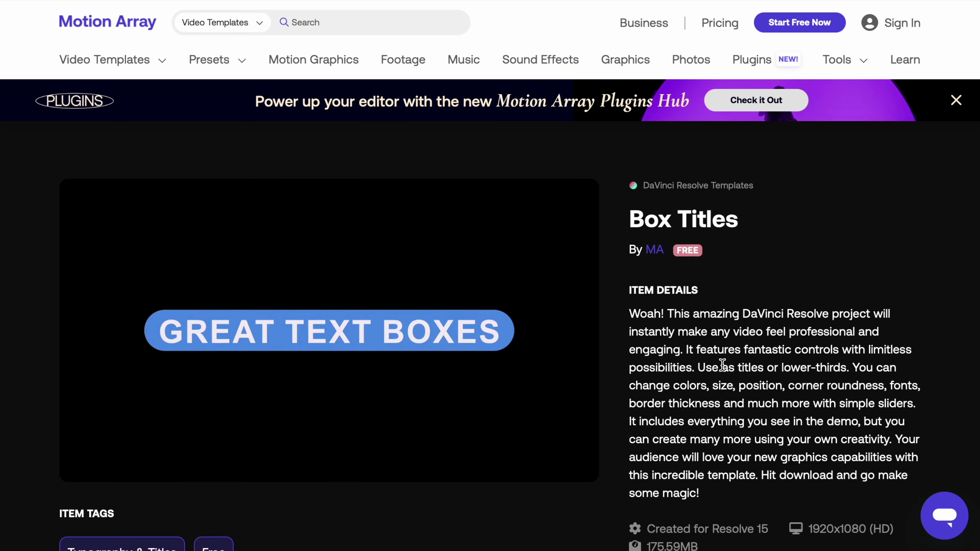
Download the Box Titles template, signing up for a free account when prompted.
scroll(723, 364, "down", 5)
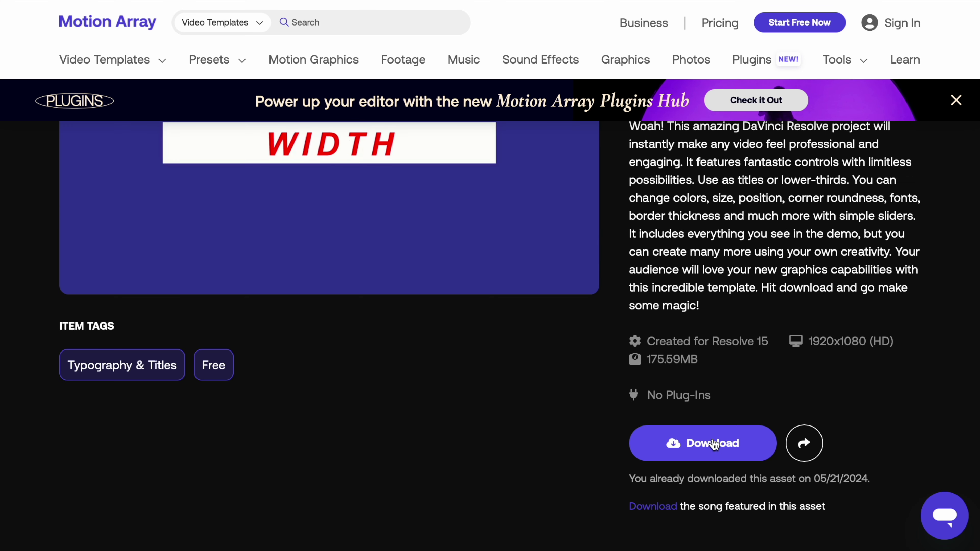
left_click(714, 444)
left_click(536, 431)
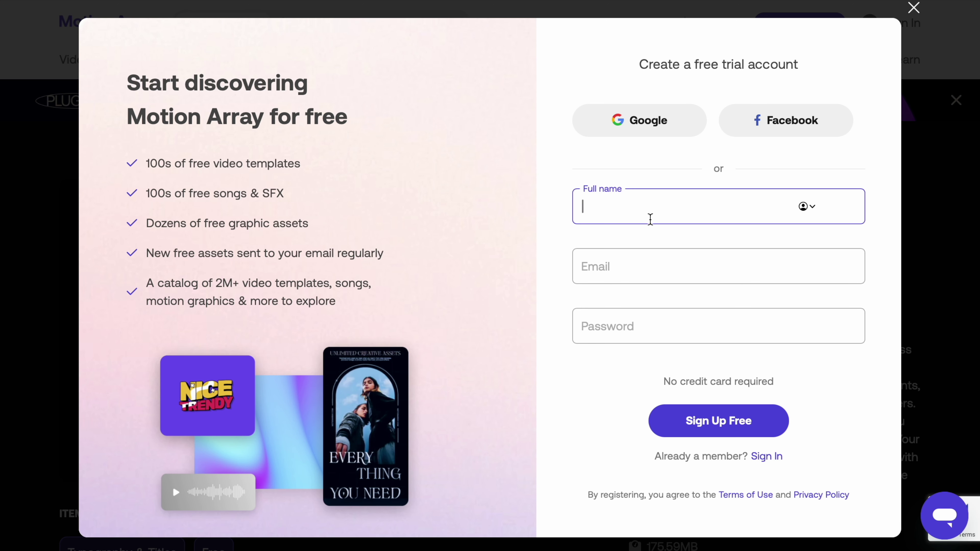
left_click(620, 269)
key("Escape")
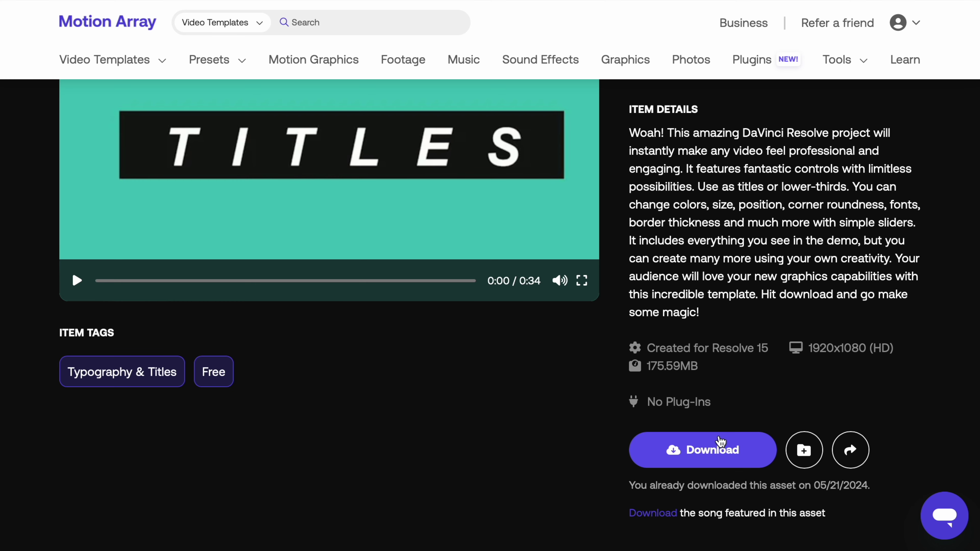
left_click(720, 442)
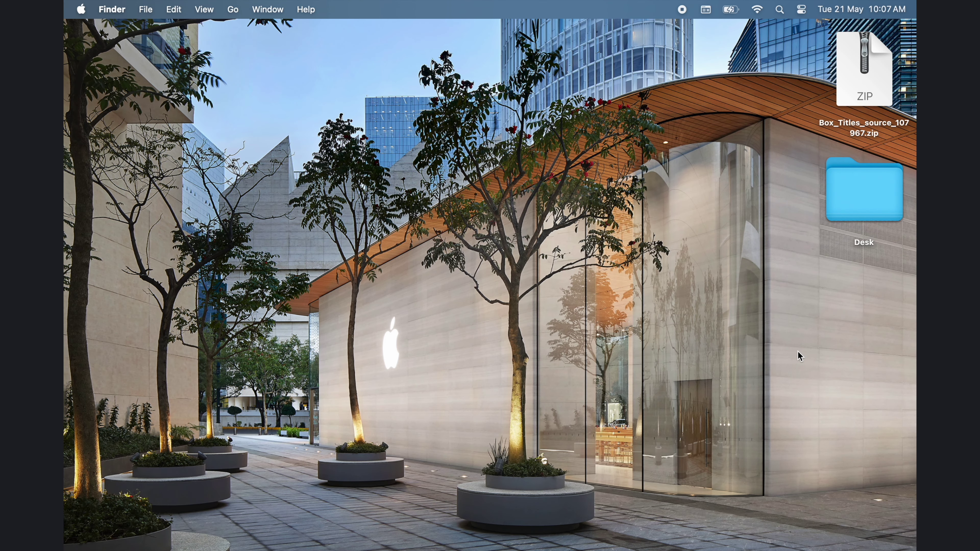
Extract Box_Titles_source_107967.zip on the desktop and move the zip to the Trash.
left_click(863, 90)
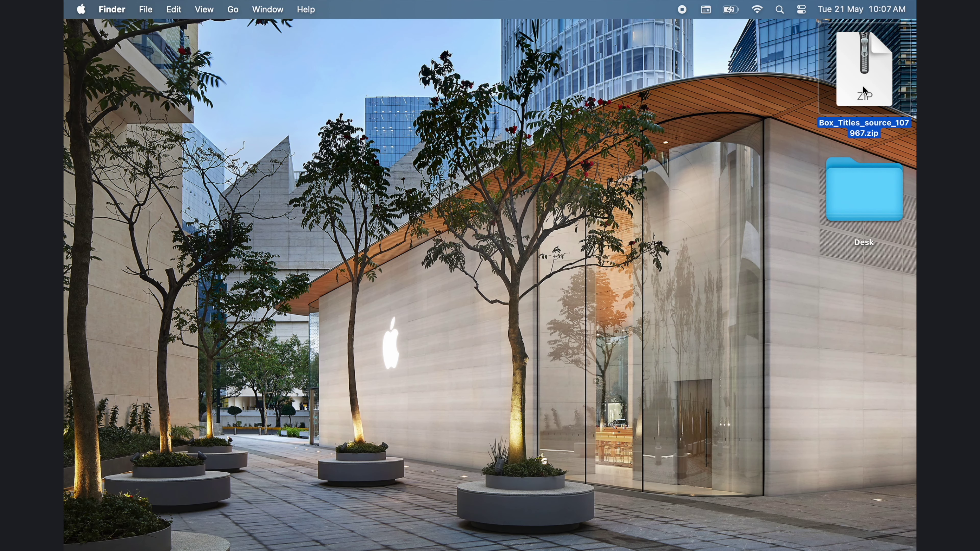
double_click(863, 89)
left_click_drag(863, 193, 613, 533)
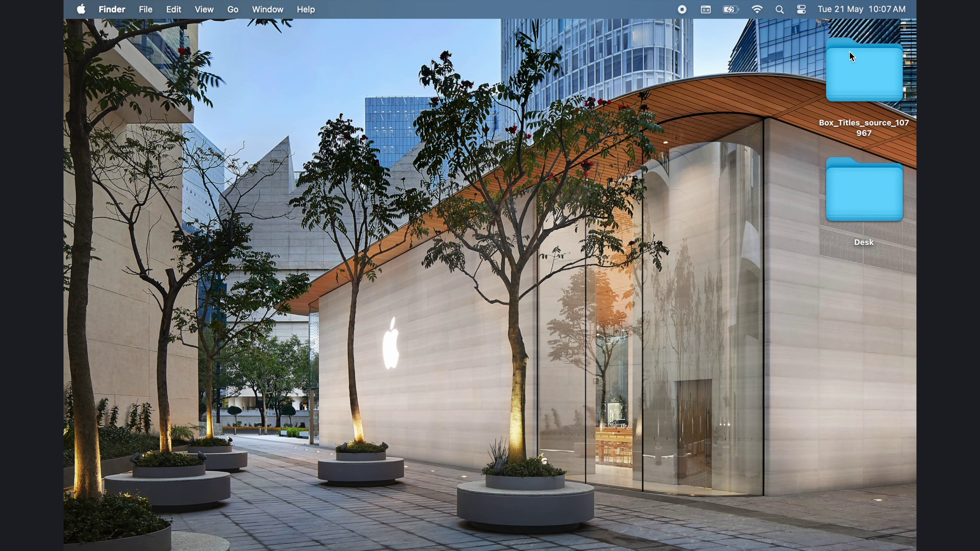
Open the Box_Titles_source_107967 folder, preview the instructions PDF, and launch DaVinci Resolve.
double_click(852, 57)
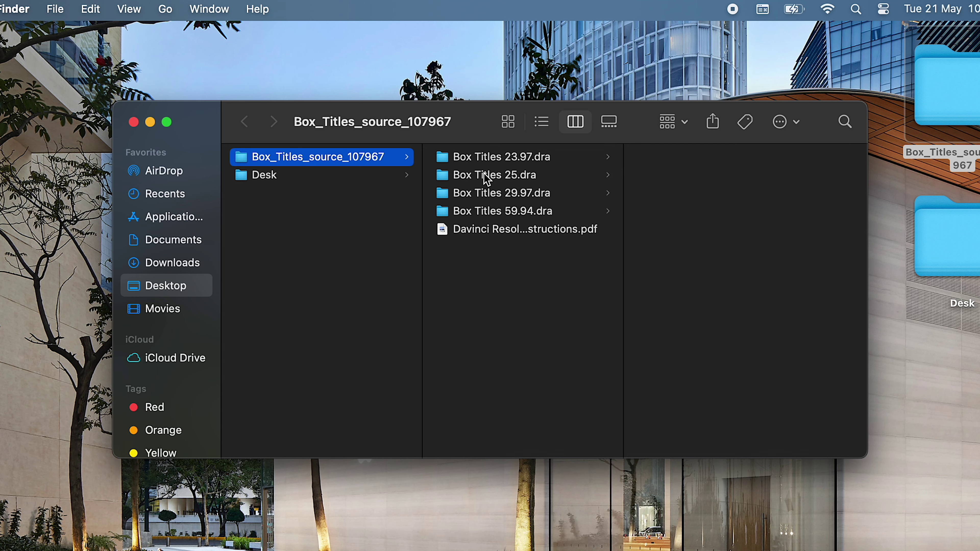
left_click(510, 231)
key("space")
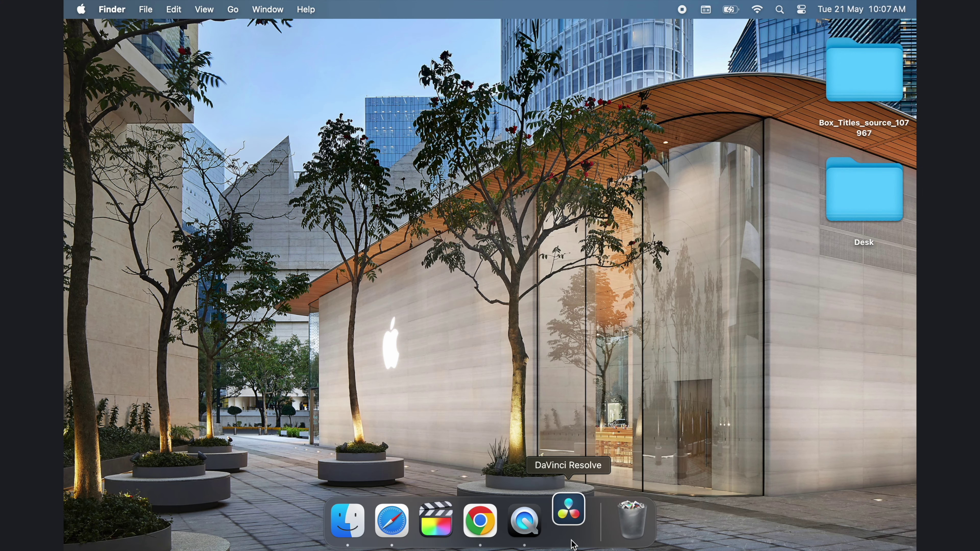
left_click(573, 543)
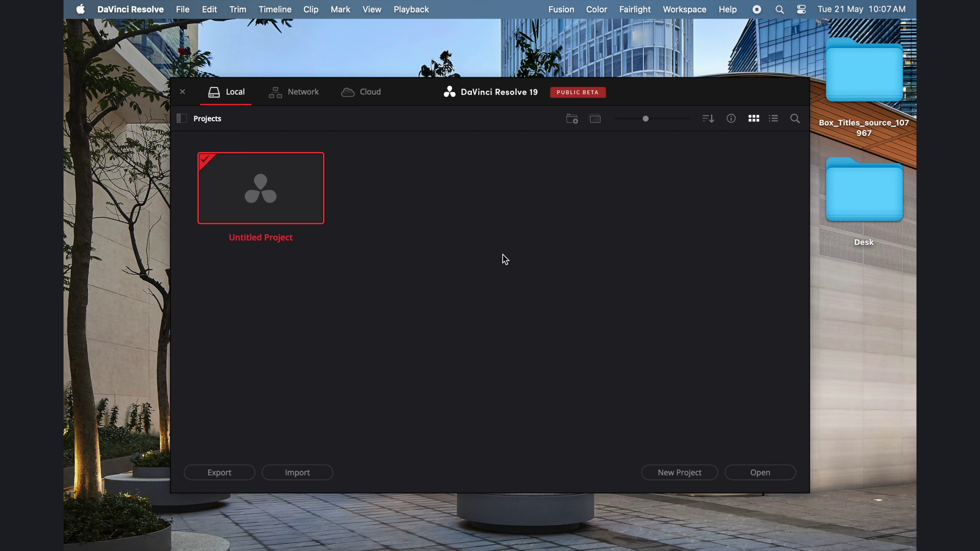
In Untitled Project, import A001_03061709_C125.mov and place it on Timeline 1 on the Edit page.
double_click(272, 197)
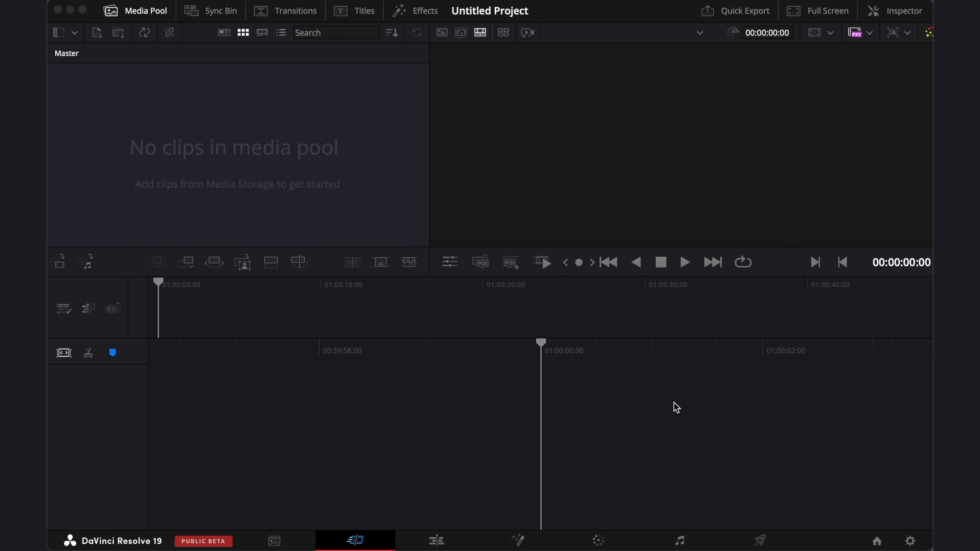
right_click(266, 157)
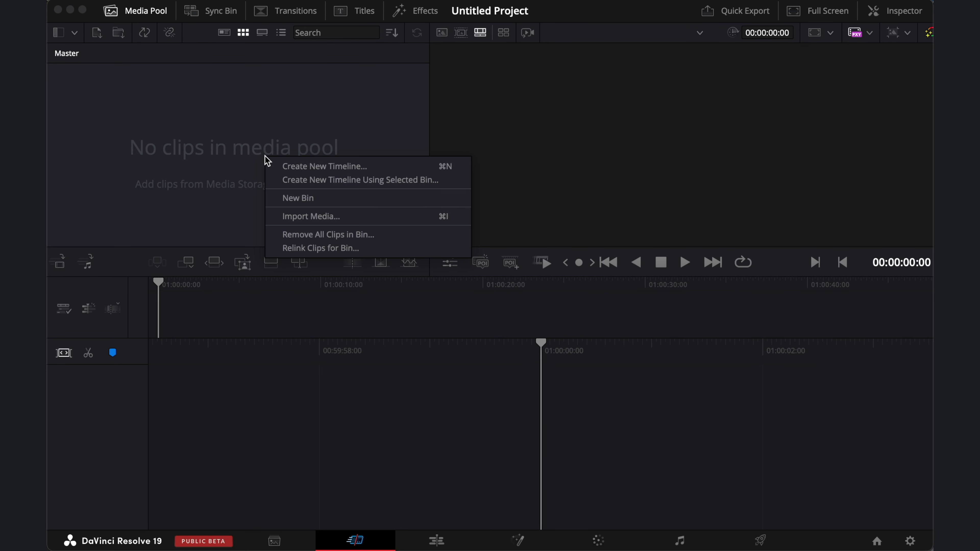
left_click(300, 220)
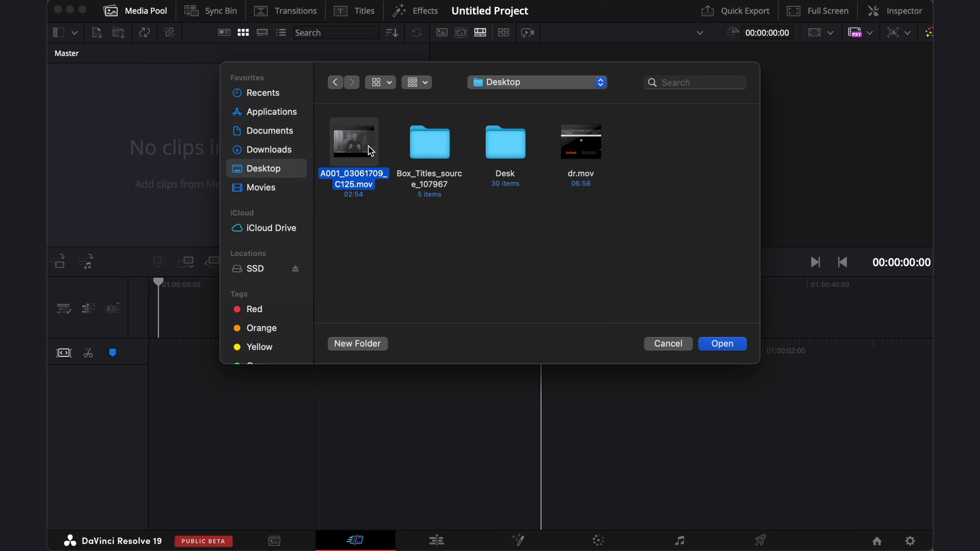
double_click(369, 152)
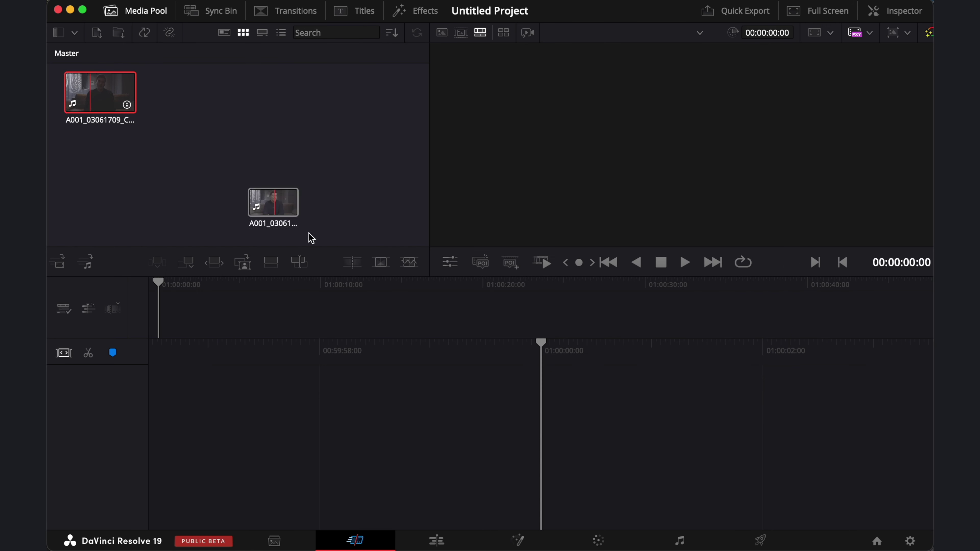
left_click_drag(89, 100, 389, 405)
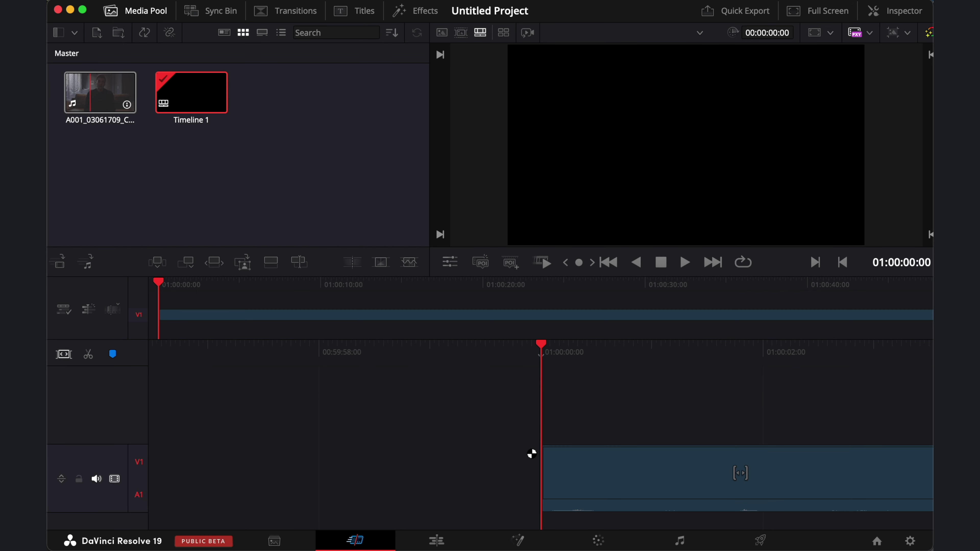
left_click(426, 543)
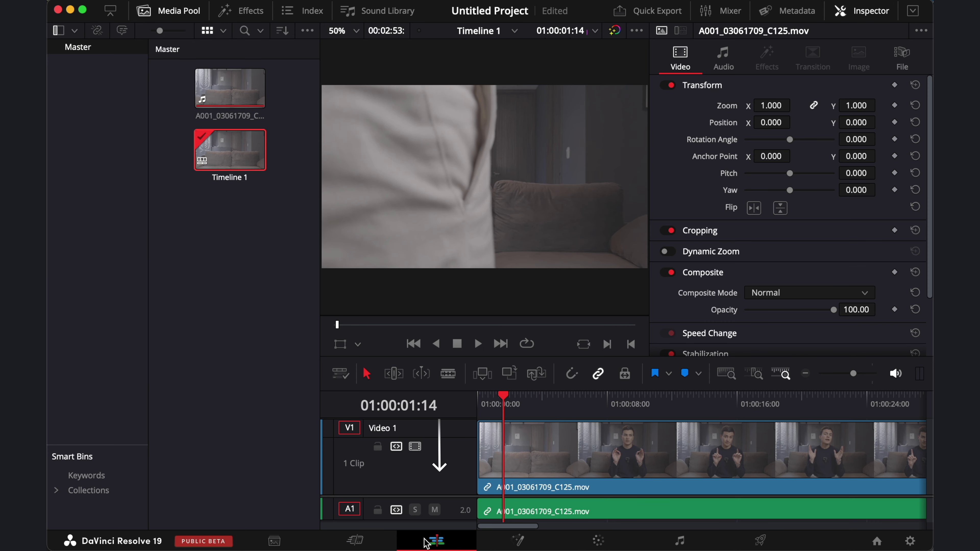
Hide the media pool, shorten the V1 track, and trim the clip head to the playhead.
left_click(180, 12)
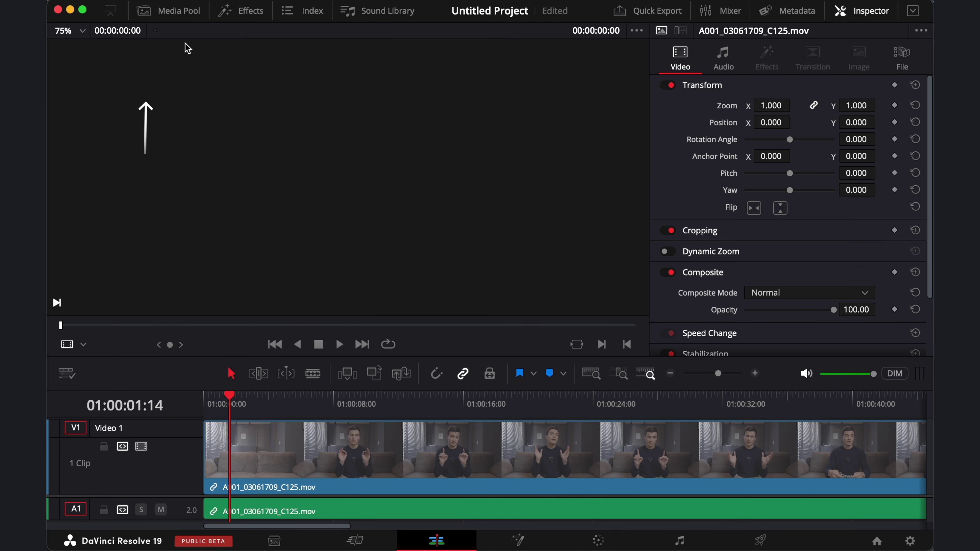
mouse_move(187, 419)
left_mouse_down()
mouse_move(188, 485)
mouse_move(190, 466)
left_mouse_up()
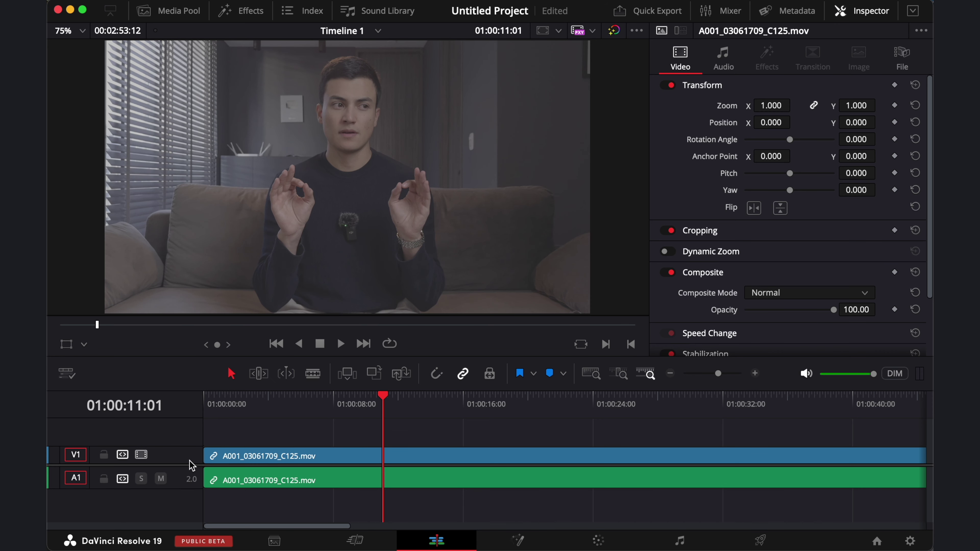
left_click_drag(390, 399, 413, 399)
left_click_drag(205, 456, 412, 458)
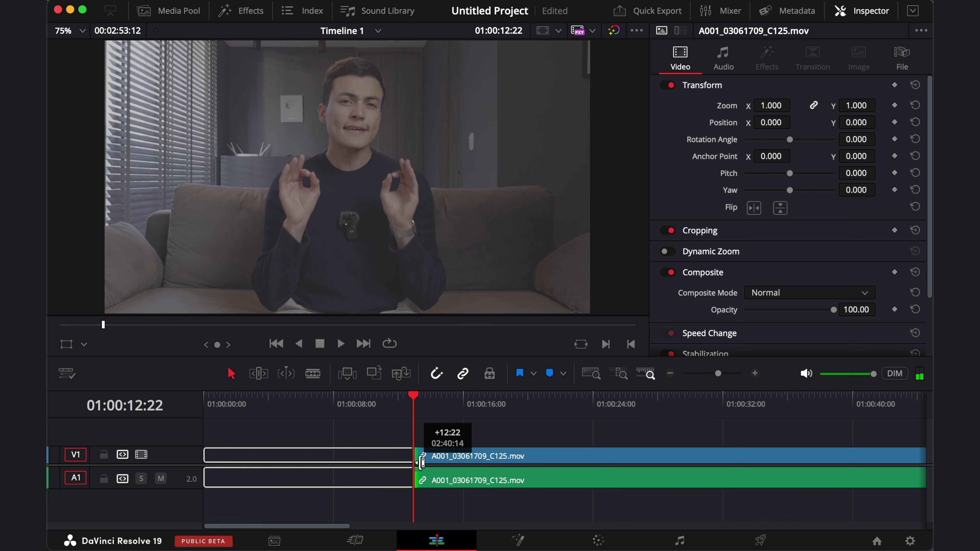
Slide the 12-second-trimmed clip to the start of Timeline 1 and play it back.
left_click_drag(412, 459, 179, 463)
left_click_drag(217, 398, 116, 401)
key("space")
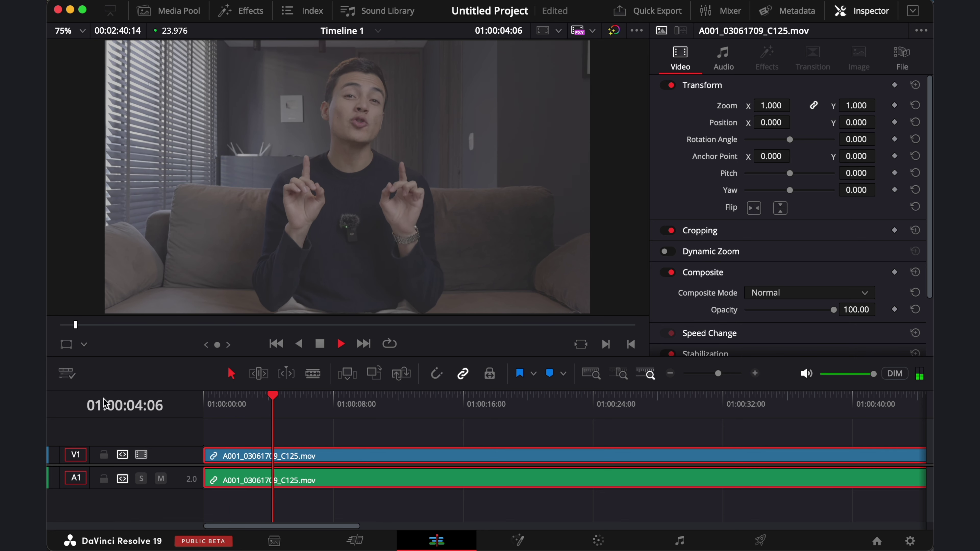
left_click(591, 541)
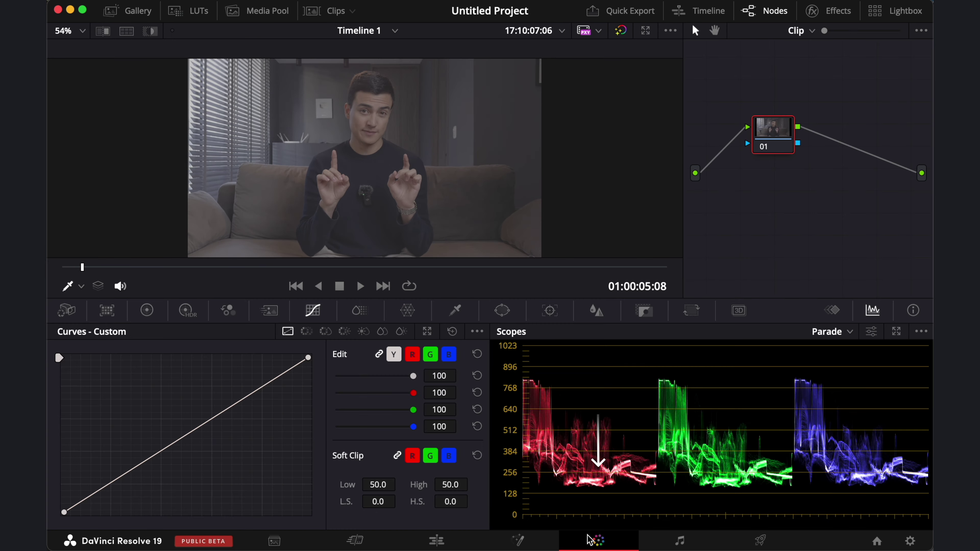
Apply the AppleLogToRec709 LUT to node 01 and raise the Gain to 1.19.
right_click(771, 132)
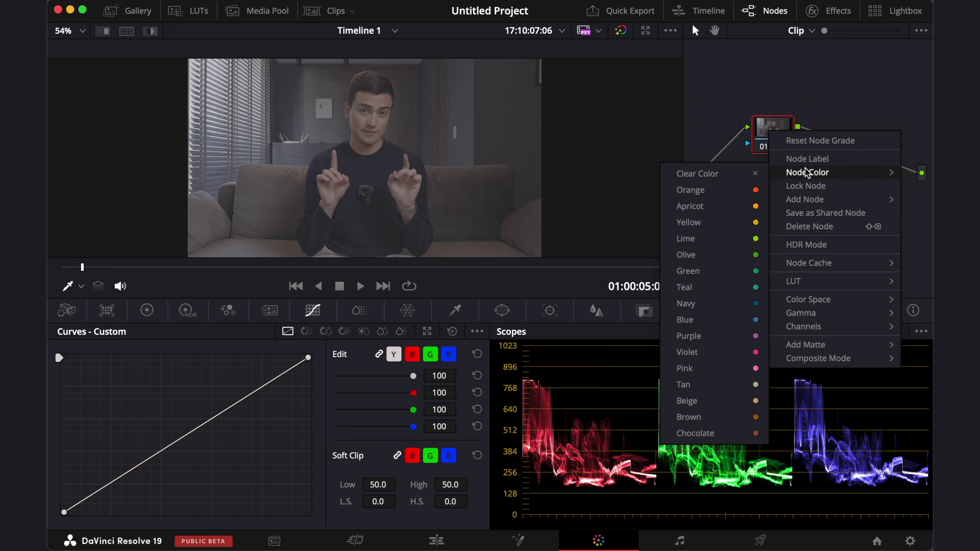
mouse_move(806, 282)
left_click(675, 190)
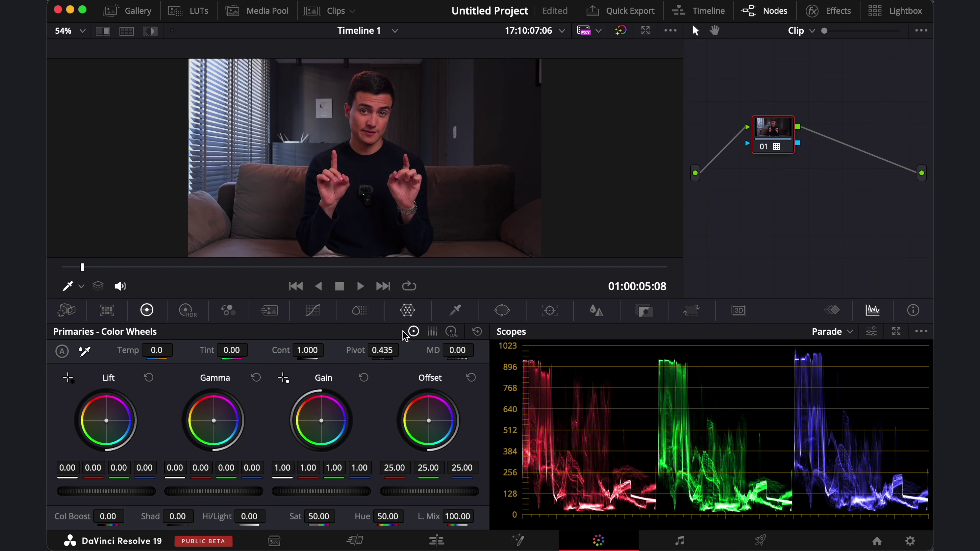
left_click_drag(321, 491, 336, 517)
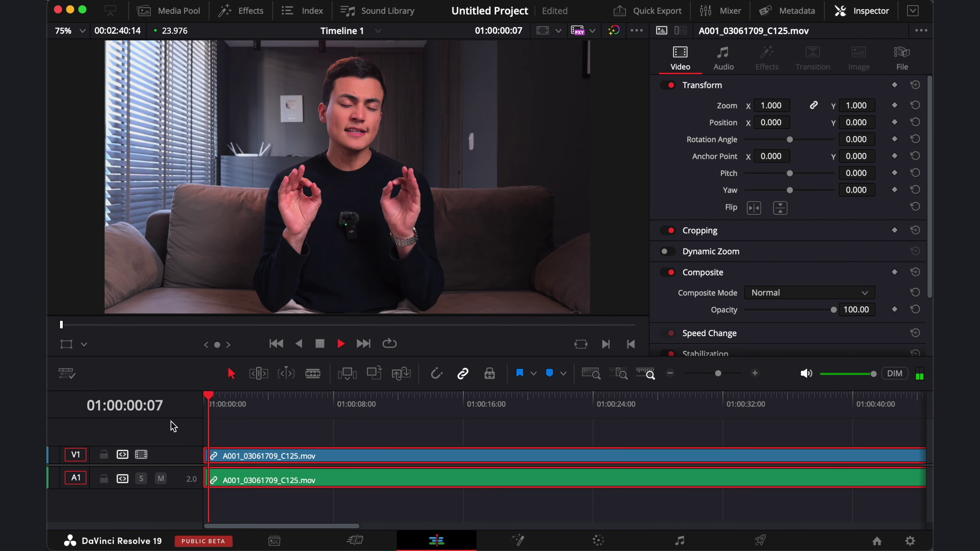
Open the Project Manager and bring up the Import Project option in the Projects area.
left_click(884, 544)
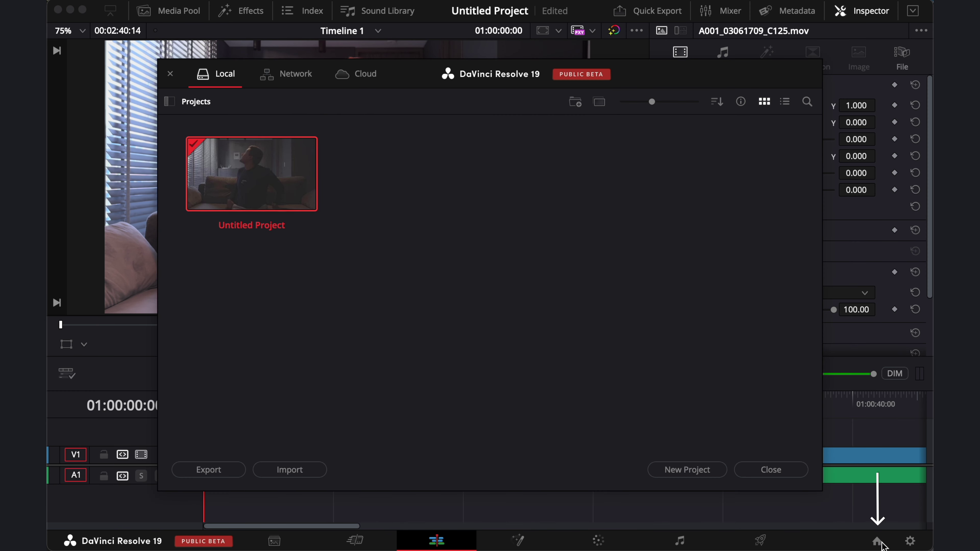
right_click(503, 279)
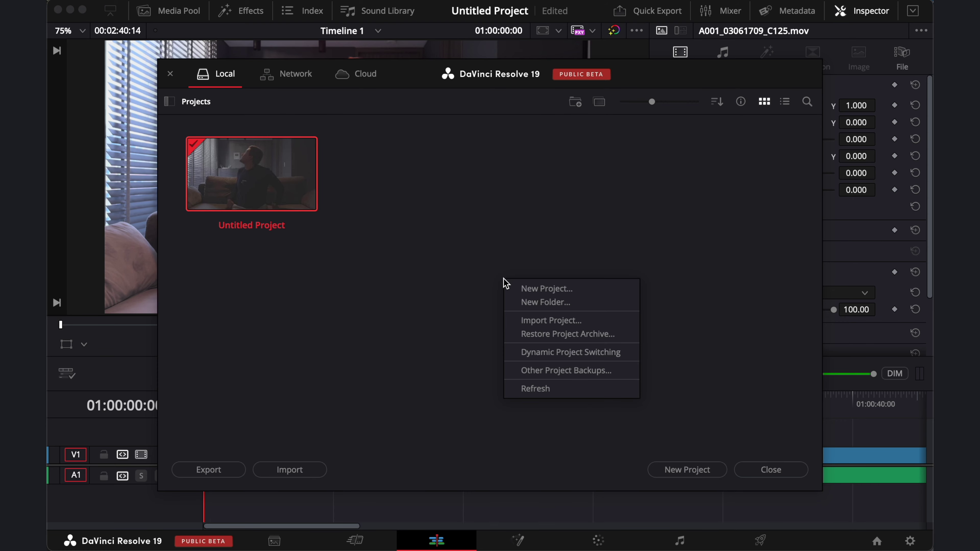
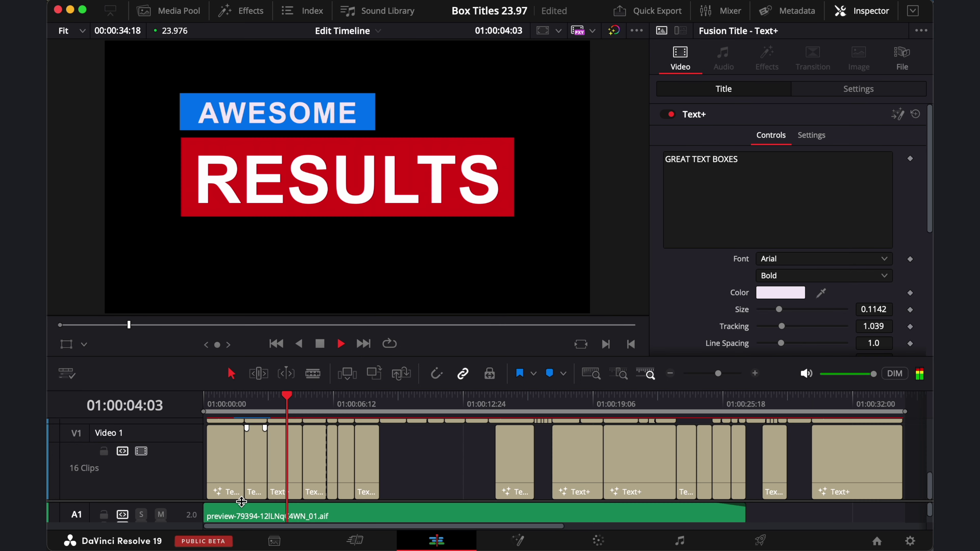
Delete the A1 audio clip and shrink the V1 and V2 track heights.
left_click(244, 513)
key("Delete")
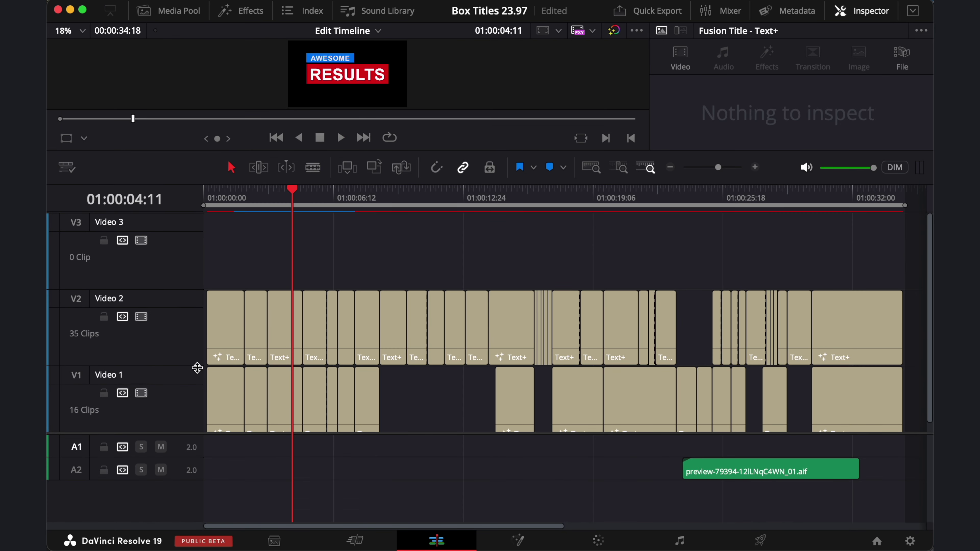
left_click_drag(197, 368, 191, 451)
left_click_drag(181, 337, 184, 462)
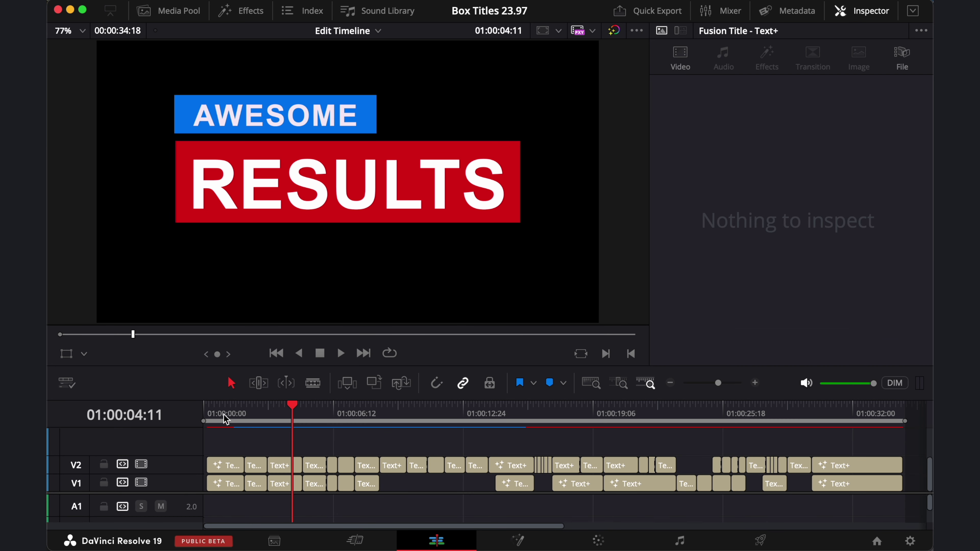
Return the playhead to the start, select a Text+ title clip, and bring up the Project Manager.
mouse_move(226, 418)
left_mouse_down()
mouse_move(189, 414)
mouse_move(293, 425)
left_mouse_up()
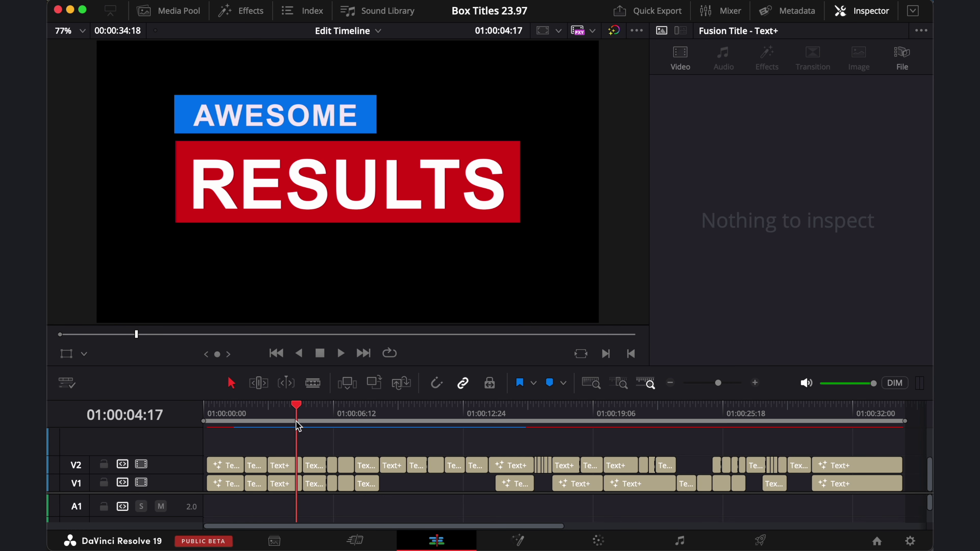
left_click(282, 490)
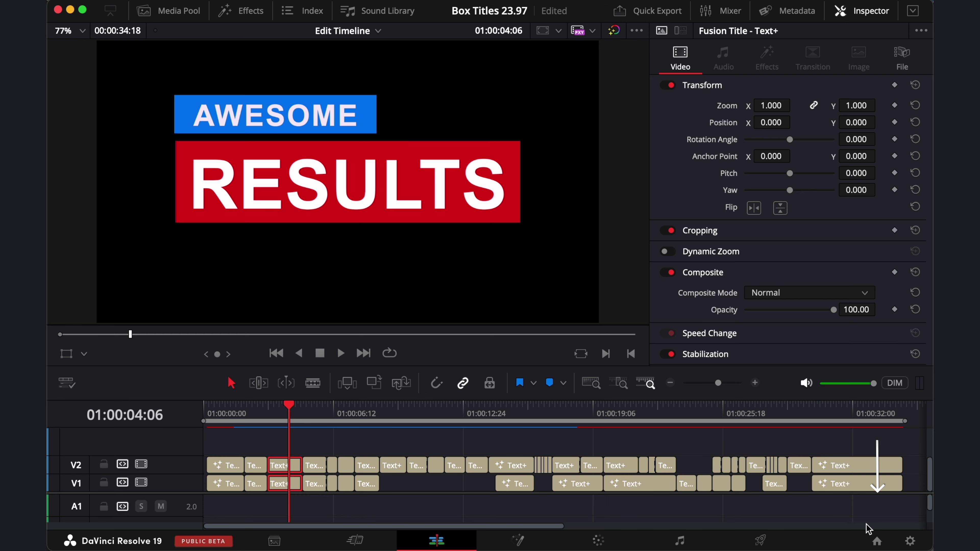
left_click(877, 539)
Load the podcast project and paste the copied Text+ titles at the timeline start.
double_click(425, 205)
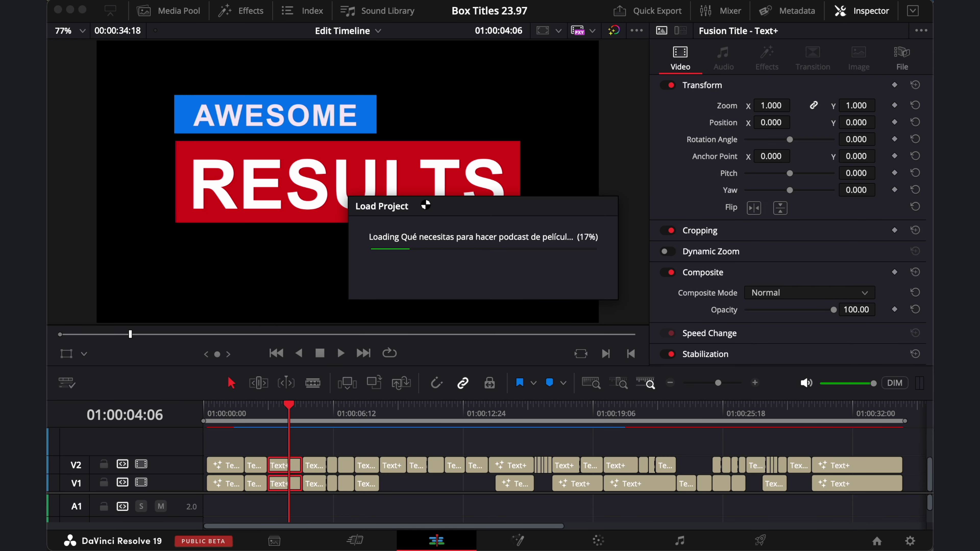
left_click_drag(233, 462, 307, 458)
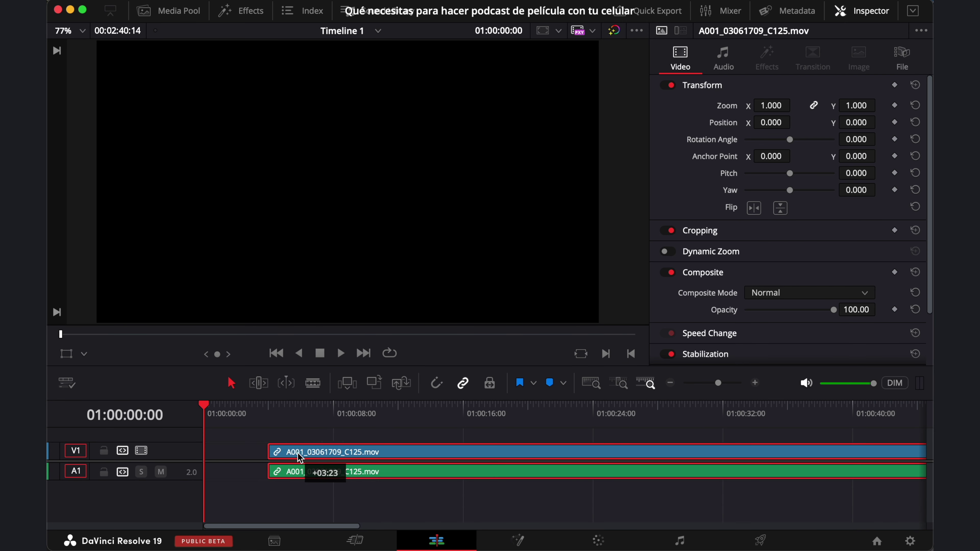
key("ctrl+v")
Enlarge the viewer, preview the title animation, and lengthen the top title clip.
key("Home")
key("space")
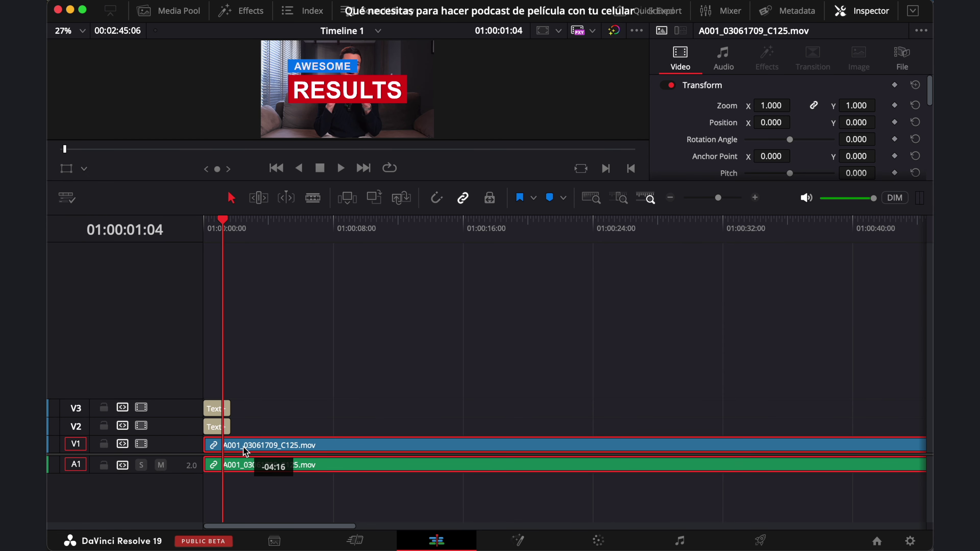
key("Home")
left_click_drag(315, 181, 336, 404)
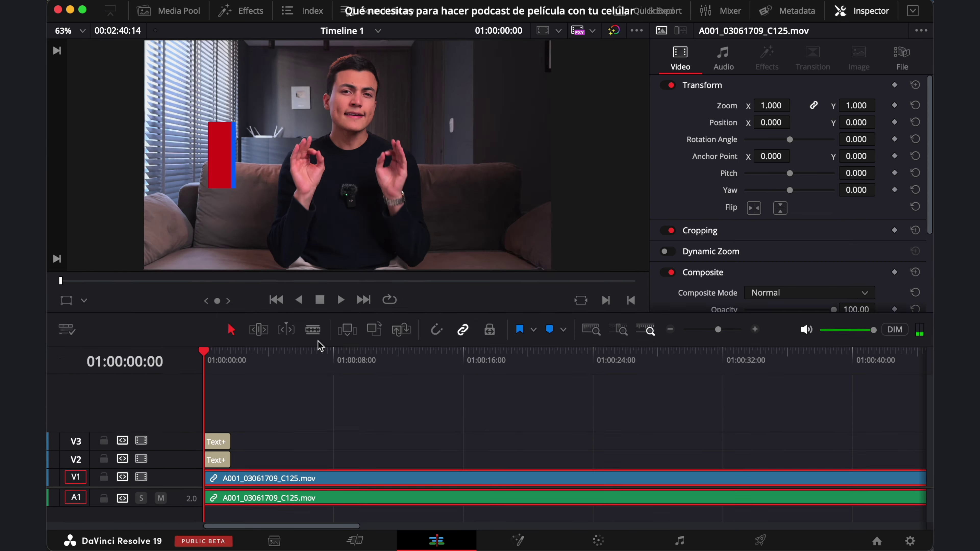
key("space")
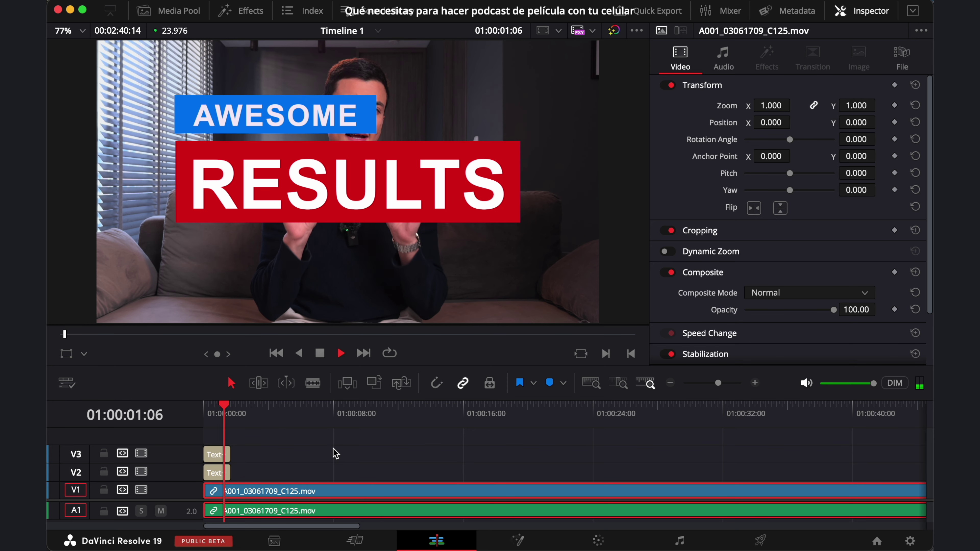
left_click_drag(292, 454, 307, 454)
key("Home")
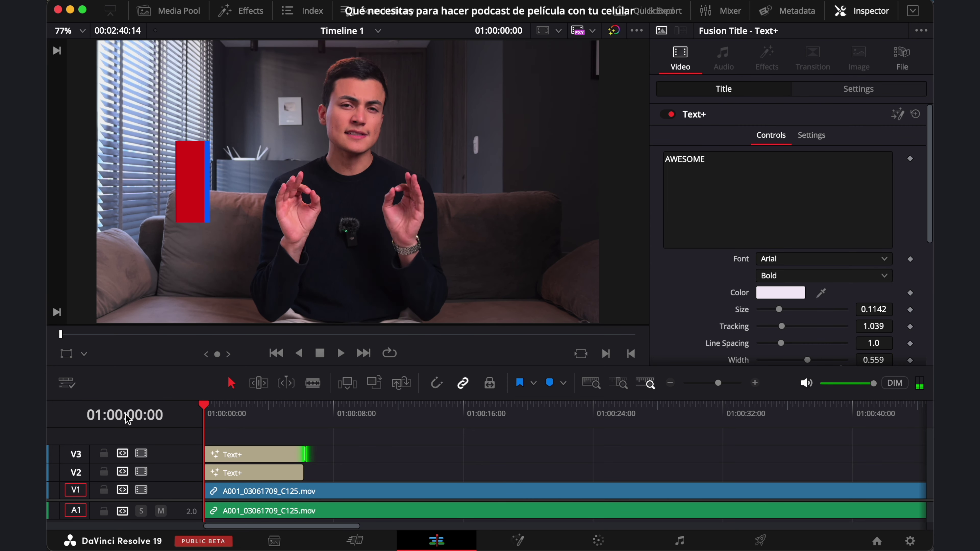
Change the top title to '¿Qué necesitas para hacer' in Futura at a smaller size.
key("space")
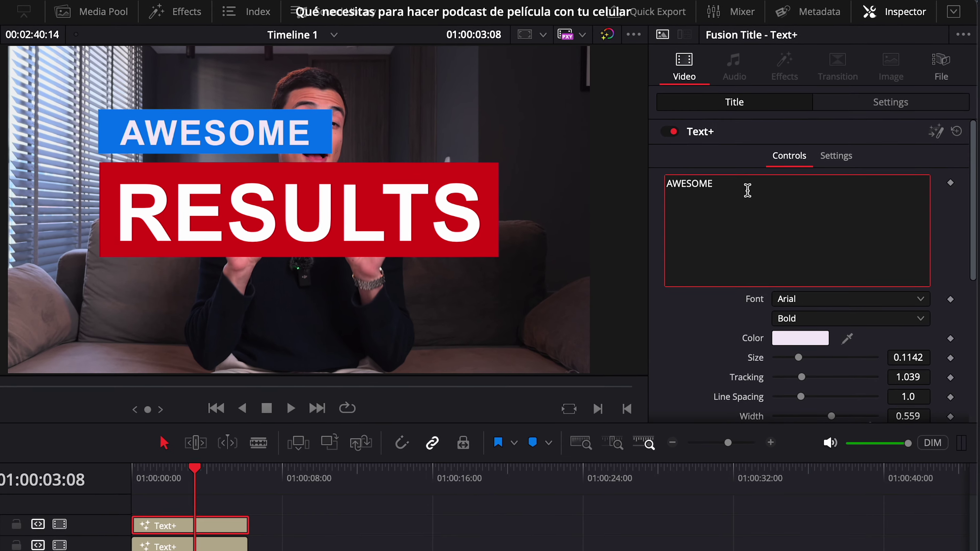
type("¿Qué necesitas para hacer")
left_click(812, 305)
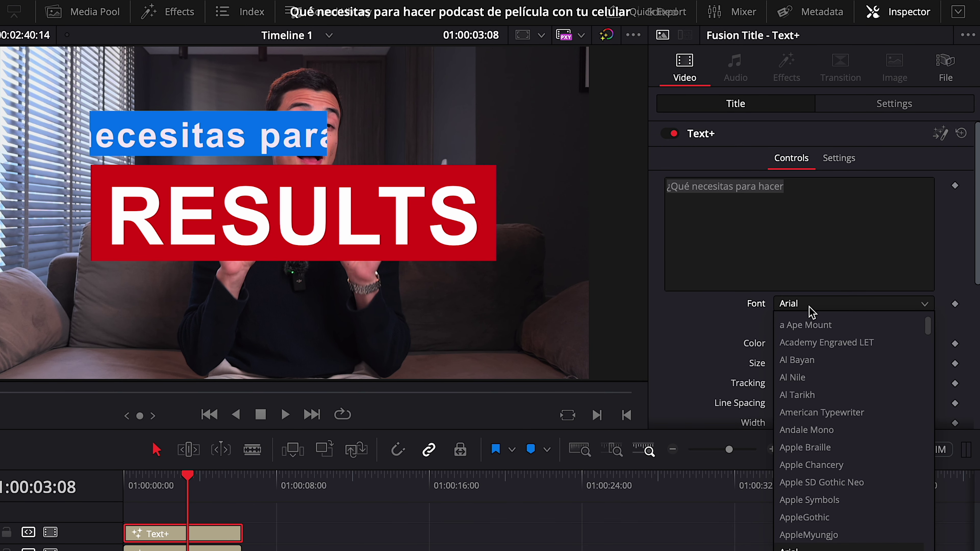
scroll(830, 348, "down", 10)
left_click(843, 311)
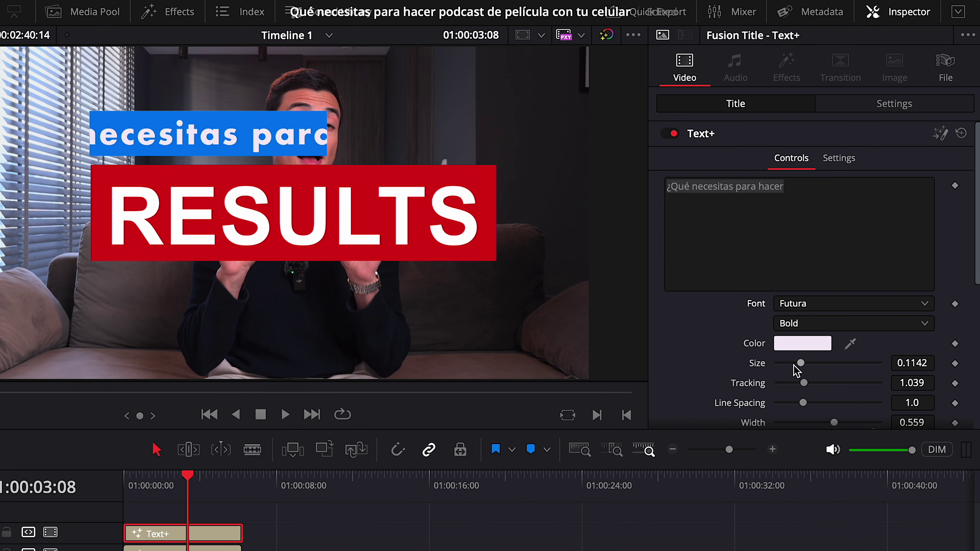
left_click_drag(794, 365, 782, 364)
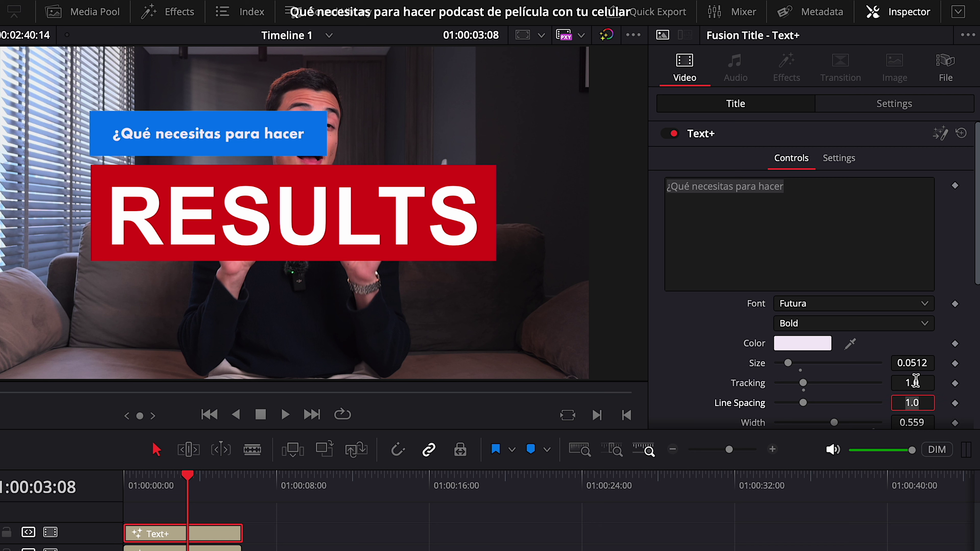
Enter 'PODCASTS de película' in the lower title and make its box black.
type("PODCASTS de película")
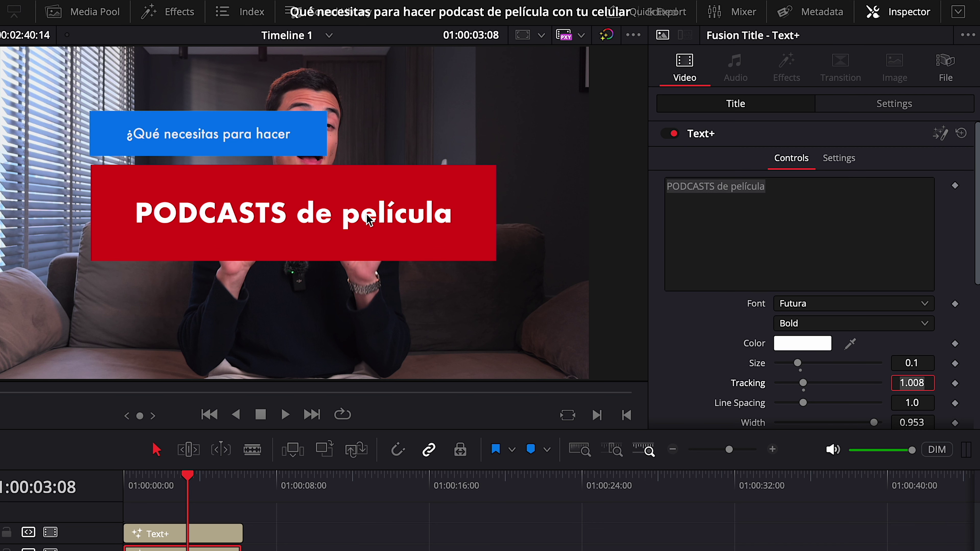
scroll(763, 368, "down", 3)
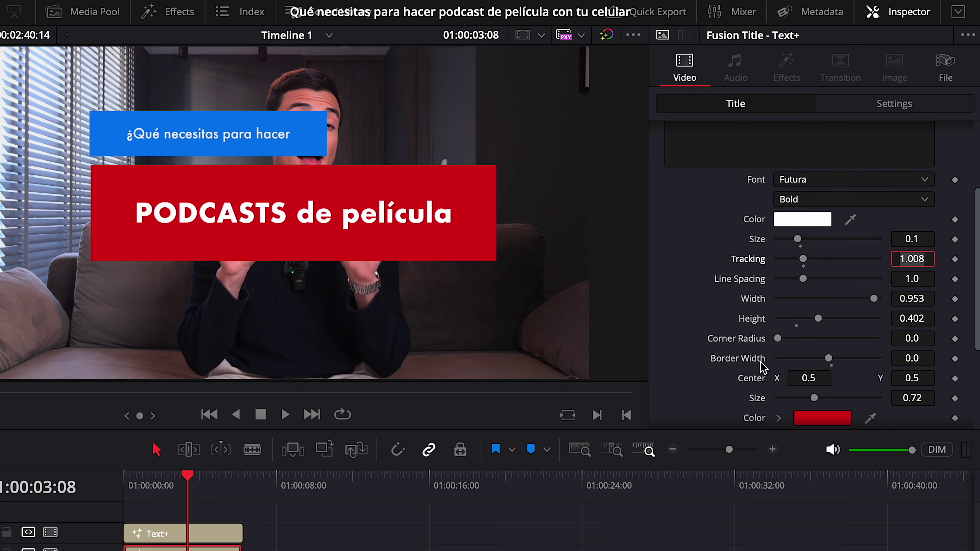
scroll(784, 358, "down", 3)
left_click(814, 274)
left_click(11, 417)
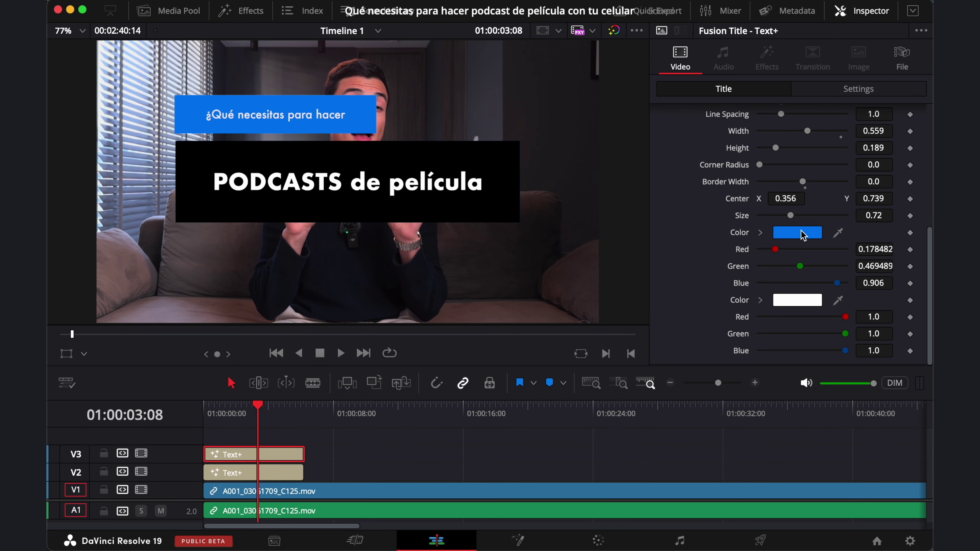
Make the top title box black, move the titles to the lower left, and play them through.
left_click(803, 234)
left_click(55, 369)
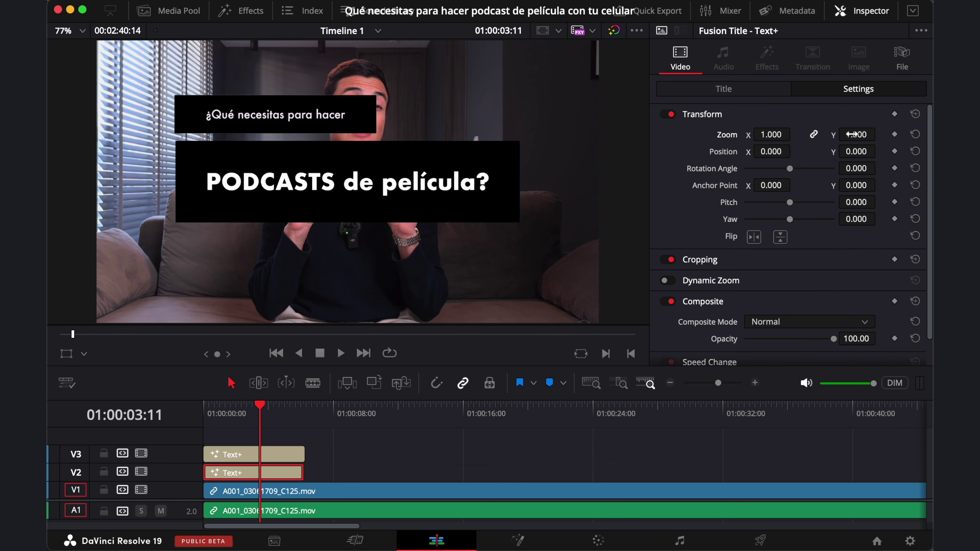
left_click_drag(856, 153, 841, 154)
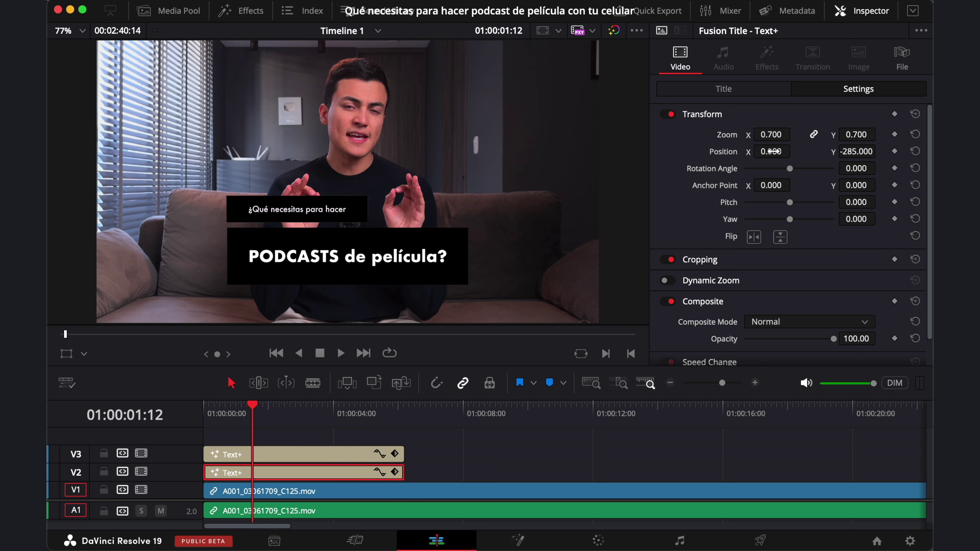
left_click_drag(771, 150, 748, 150)
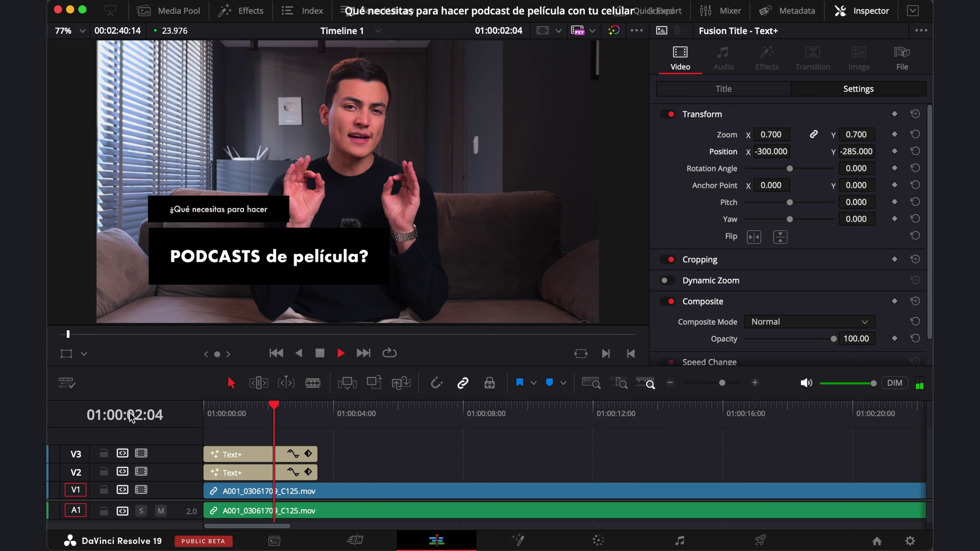
key("space")
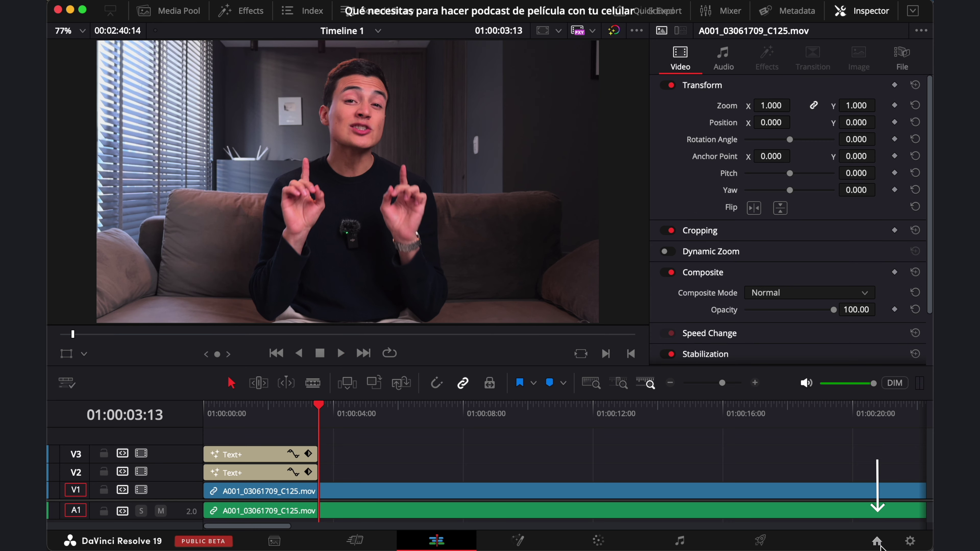
Bring the CHANGE COLORS title from Box Titles 23.97 onto V2 of the podcast timeline.
left_click(879, 542)
double_click(298, 195)
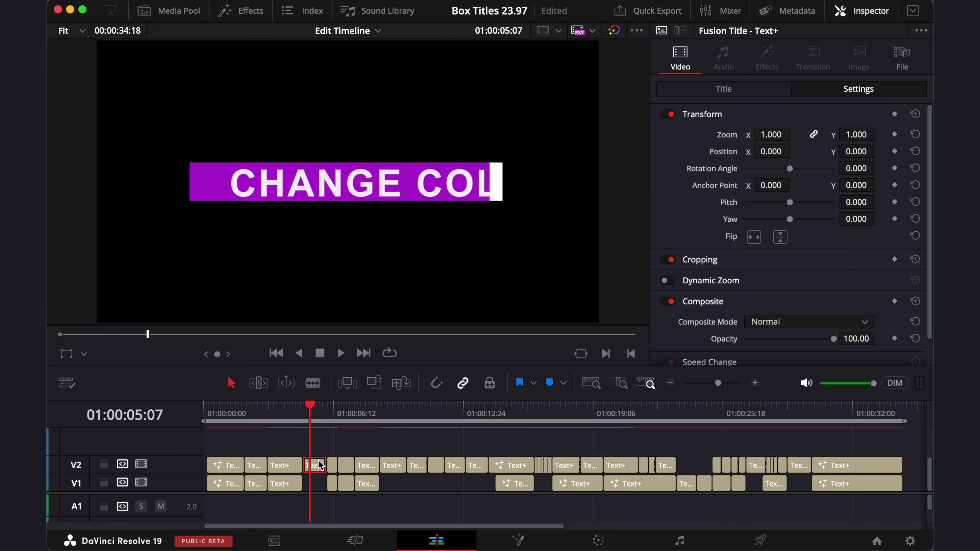
left_click_drag(312, 411, 317, 412)
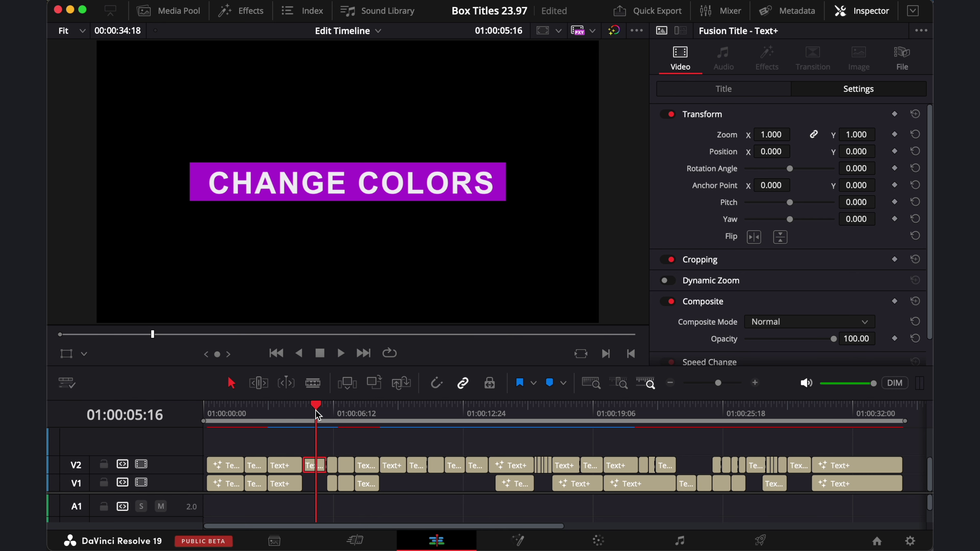
left_click(877, 538)
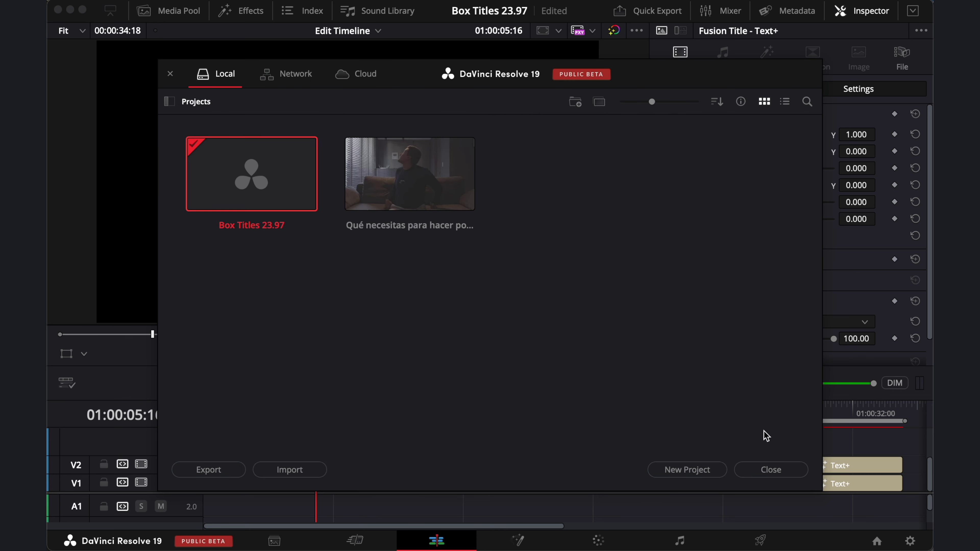
double_click(425, 211)
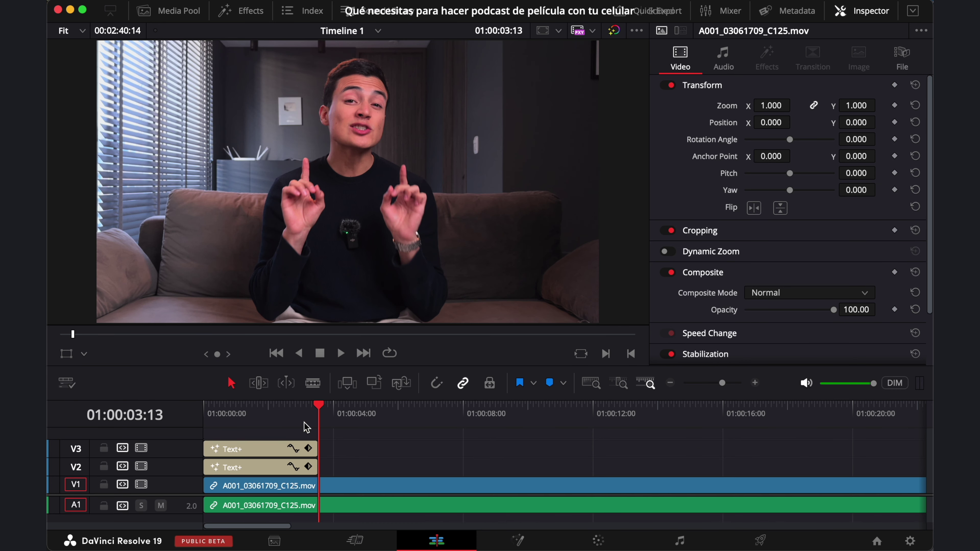
key("ctrl+v")
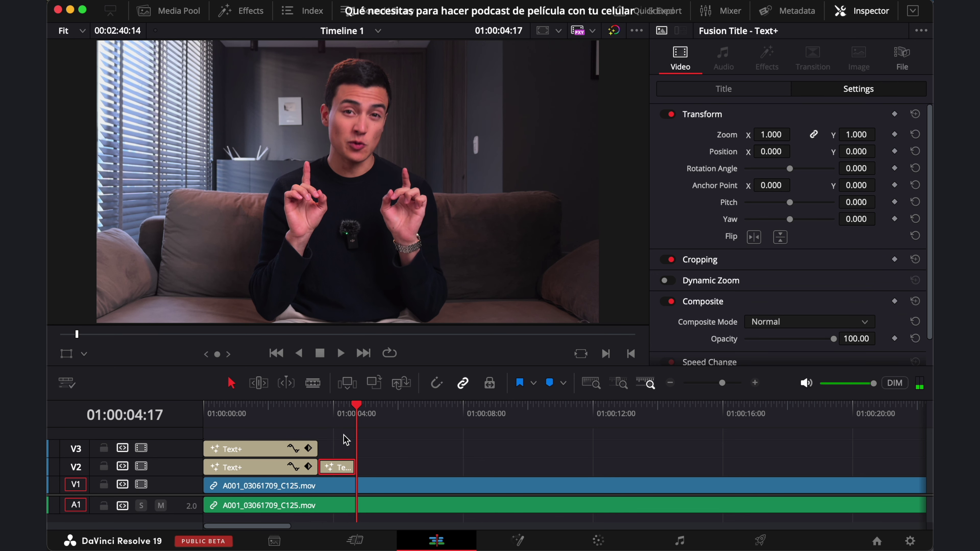
Change the pasted title's text to 'solo con tu celular' and its font to Futura.
left_click_drag(332, 421, 341, 469)
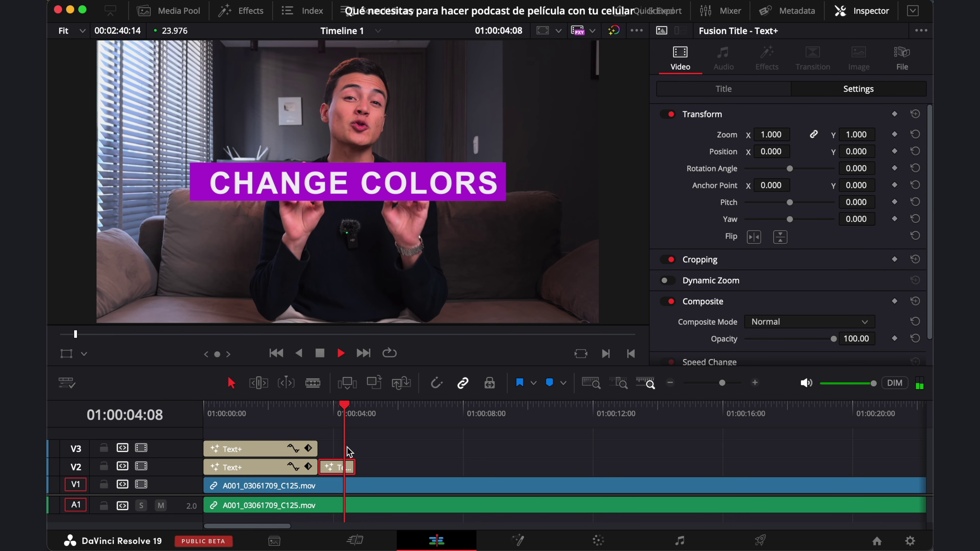
key("Left")
left_click(729, 90)
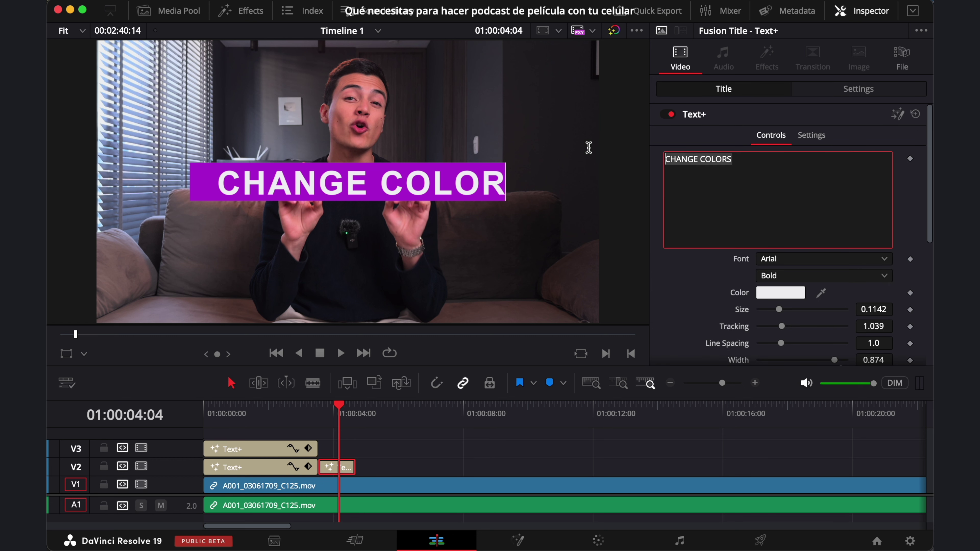
type("solo con tu celular")
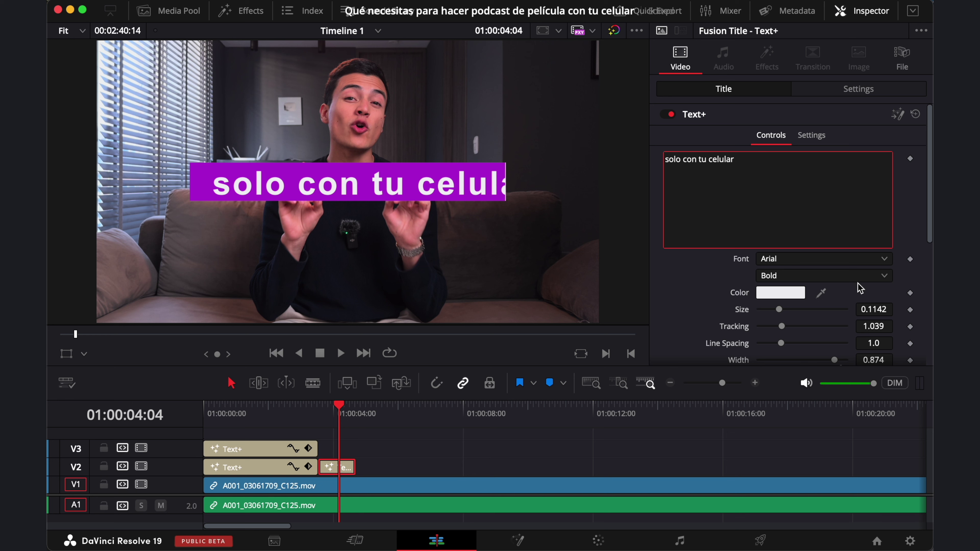
left_click(789, 262)
type("futura")
key("Return")
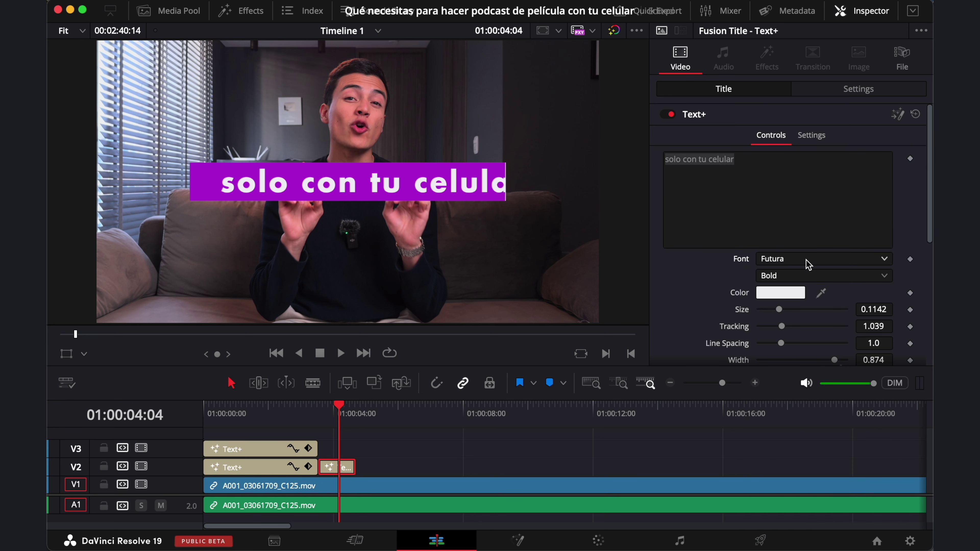
type("1")
Tighten the title's tracking, make its box black, and bring up the effects library.
key("Return")
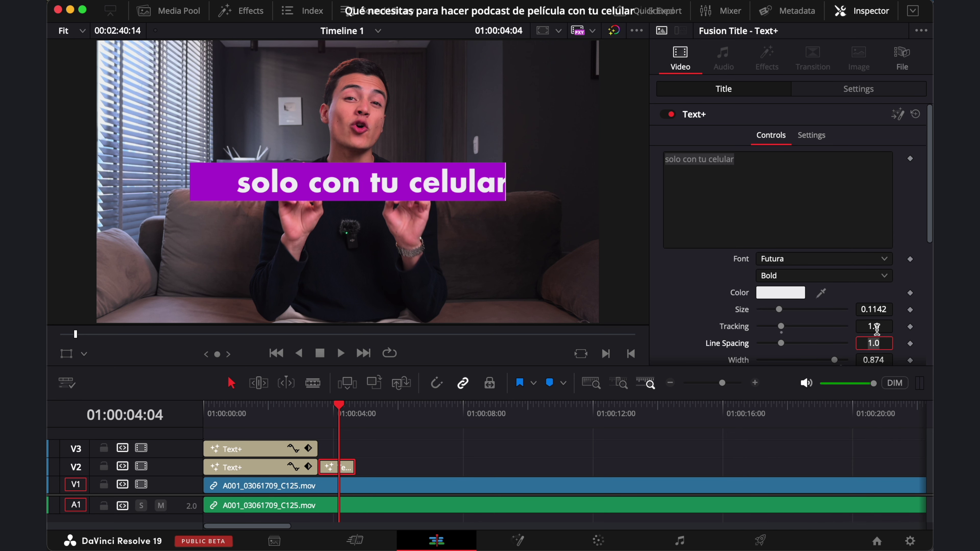
scroll(876, 328, "down", 6)
left_click(793, 233)
left_click(58, 364)
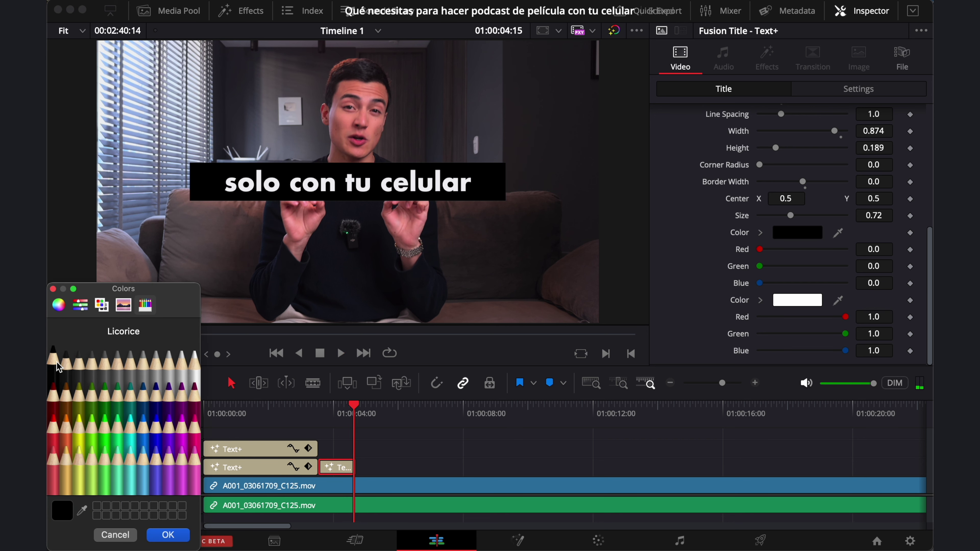
left_click(169, 536)
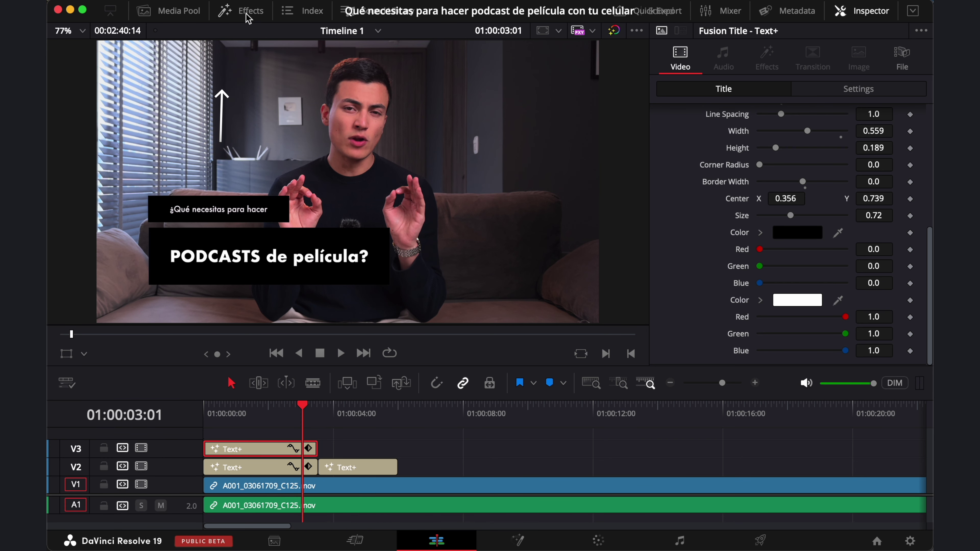
left_click(247, 14)
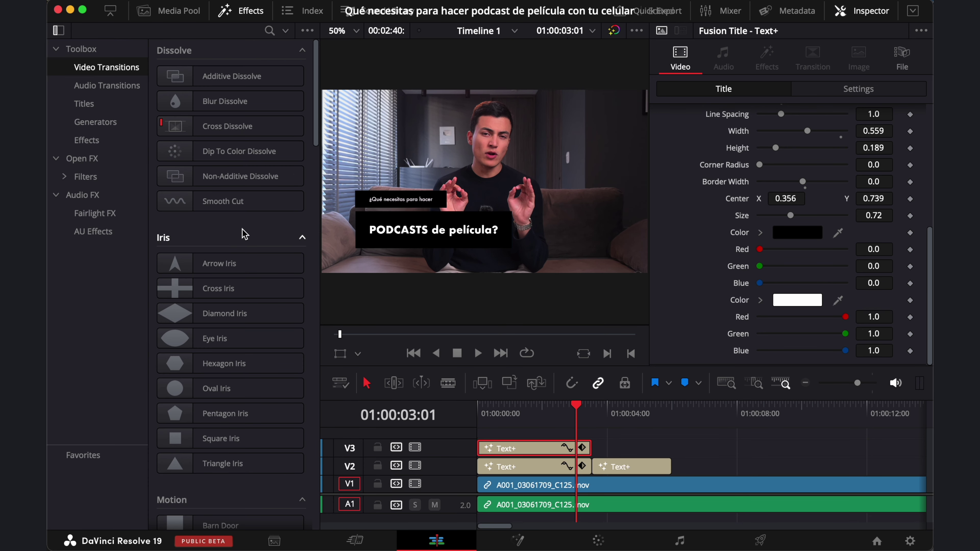
Add Additive Dissolve to the ends of the V3 and V2 title clips, then close the library.
left_click_drag(189, 76, 586, 415)
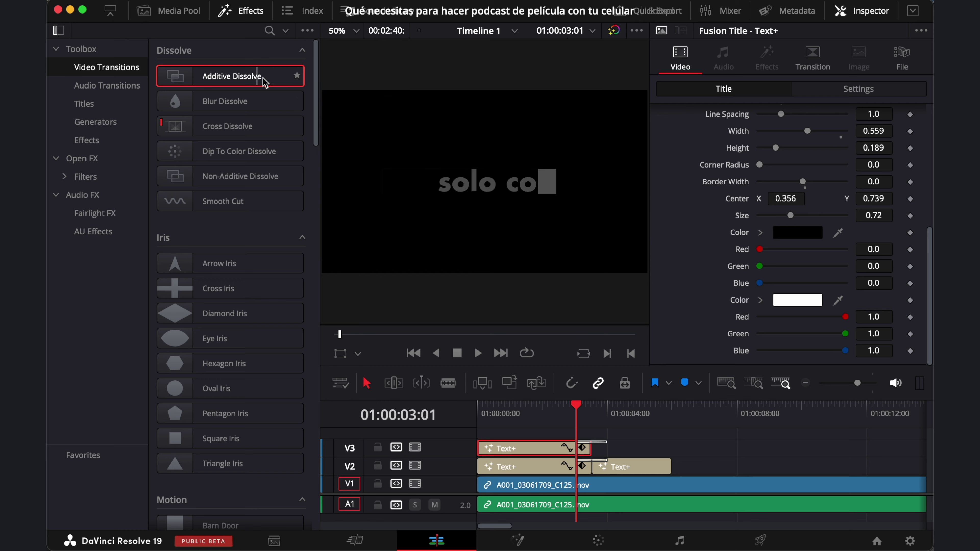
left_click_drag(284, 76, 675, 460)
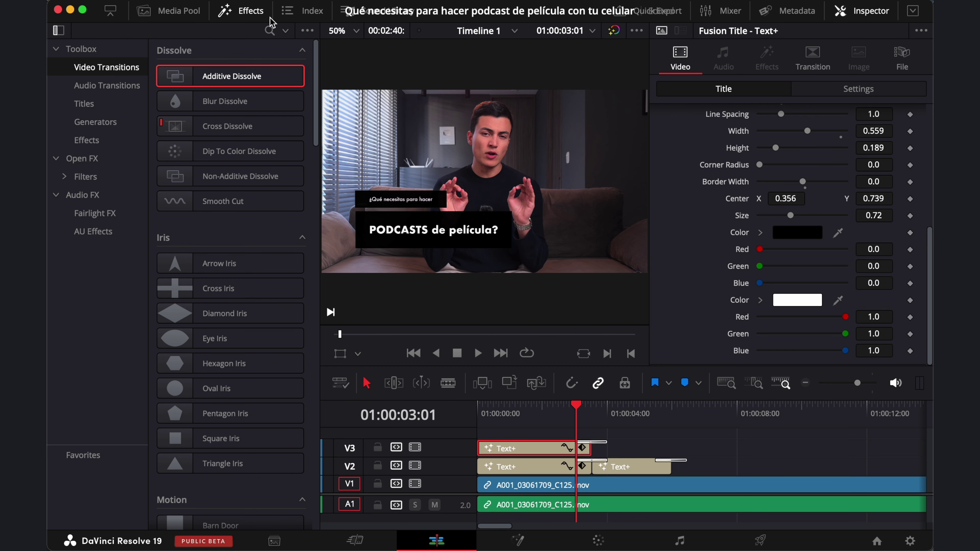
left_click(270, 17)
left_click(352, 411)
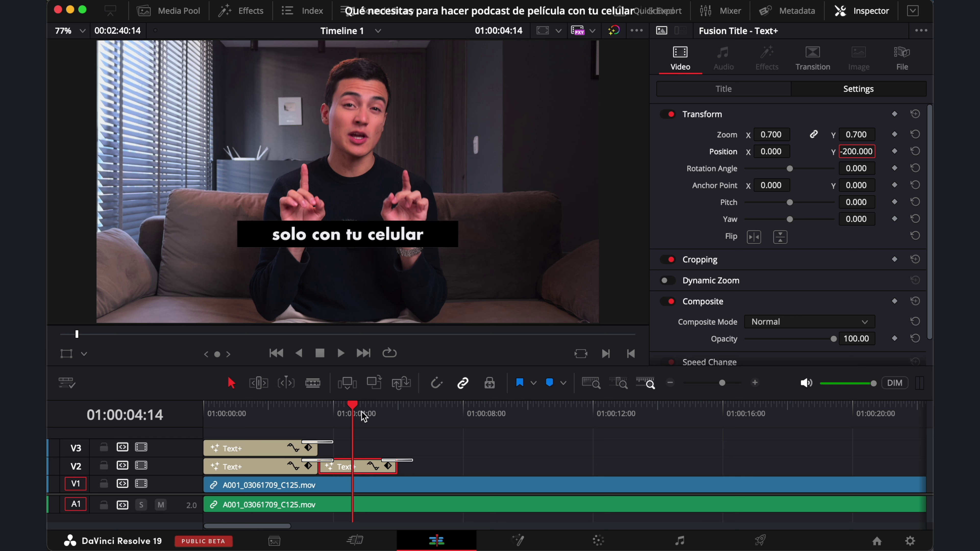
Play the timeline from the start to review the repositioned 'solo con tu celular' title.
key("Home")
key("space")
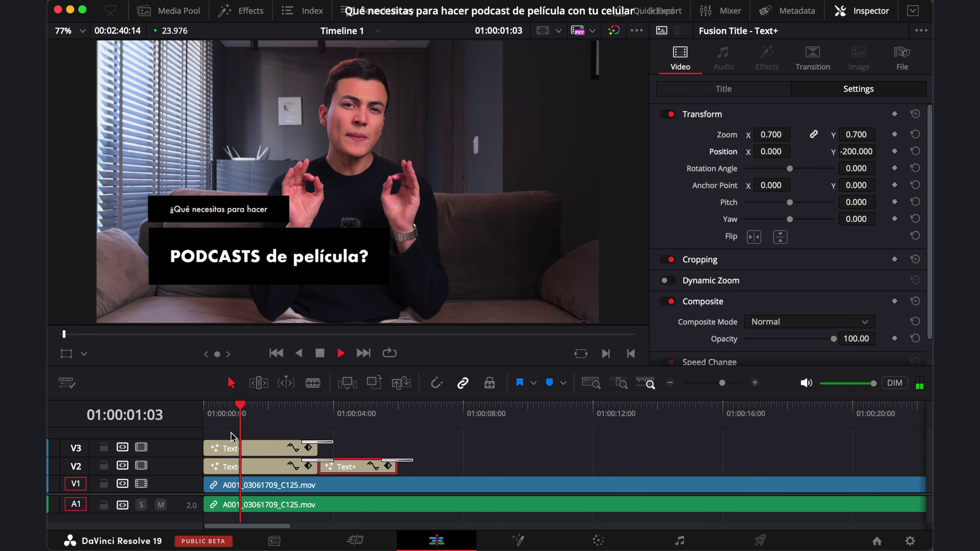